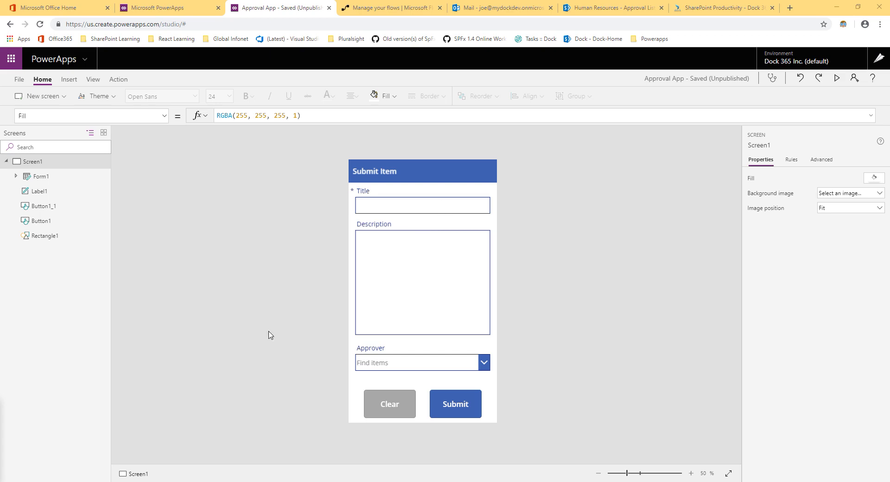
- Preview the Submit Item form and look at the SharePoint Approval List, returning to the app preview
left_click(836, 80)
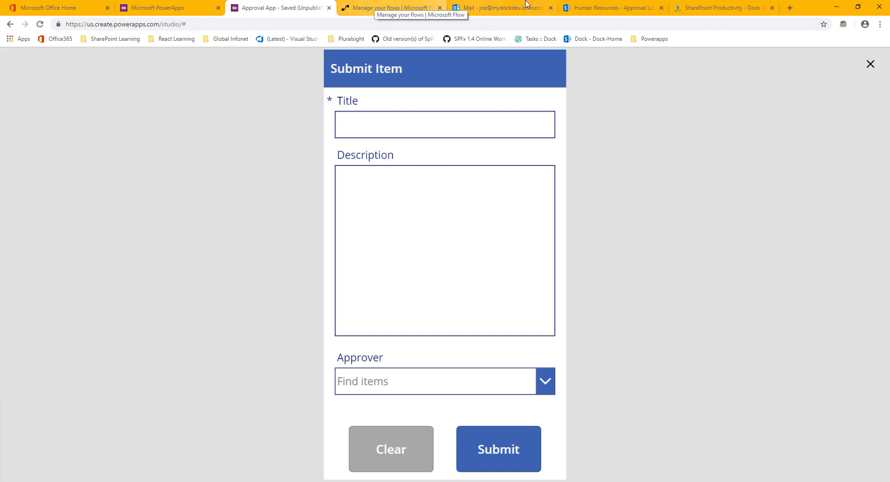
left_click(612, 8)
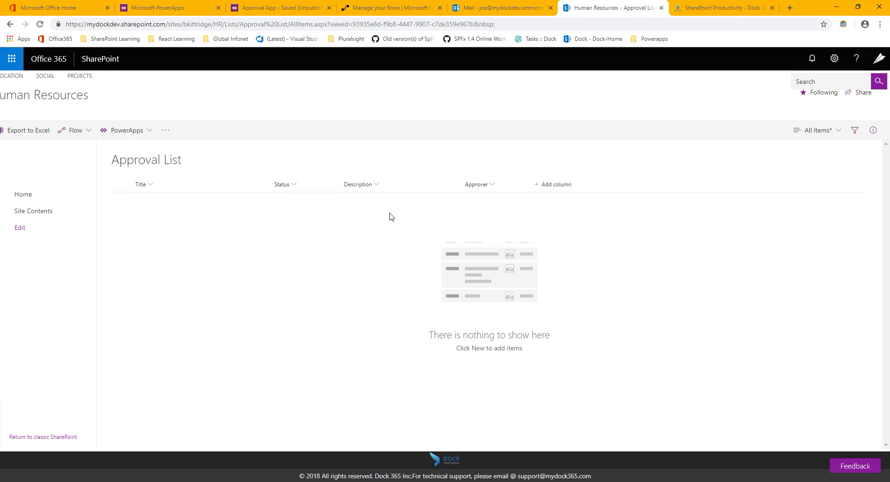
left_click(262, 8)
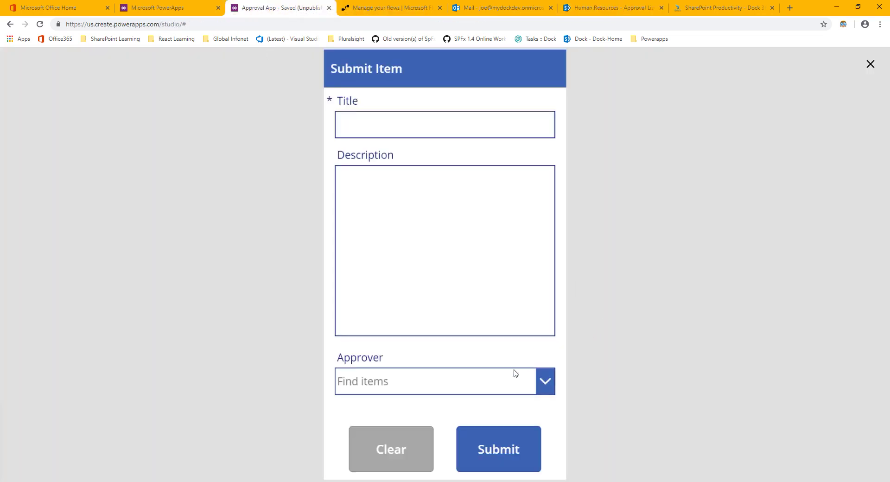
- Close the app preview and inspect the Submit button's OnSelect formula
left_click(873, 64)
left_click(454, 403)
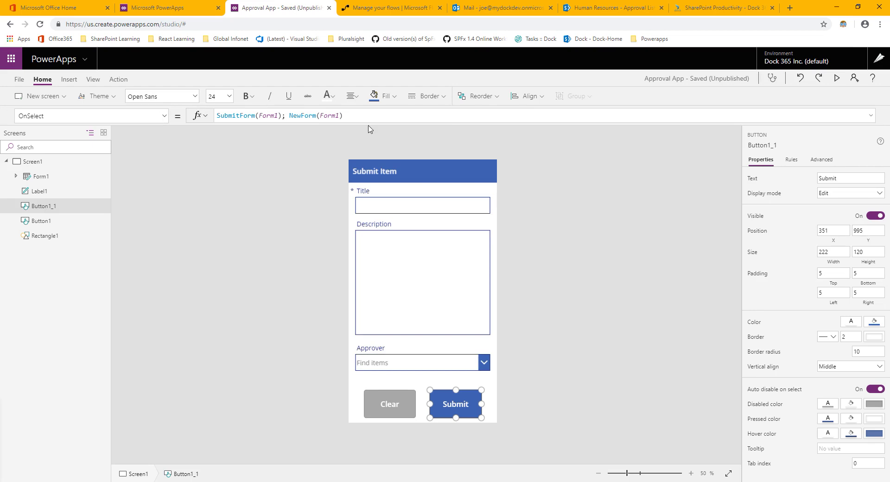
left_click(612, 332)
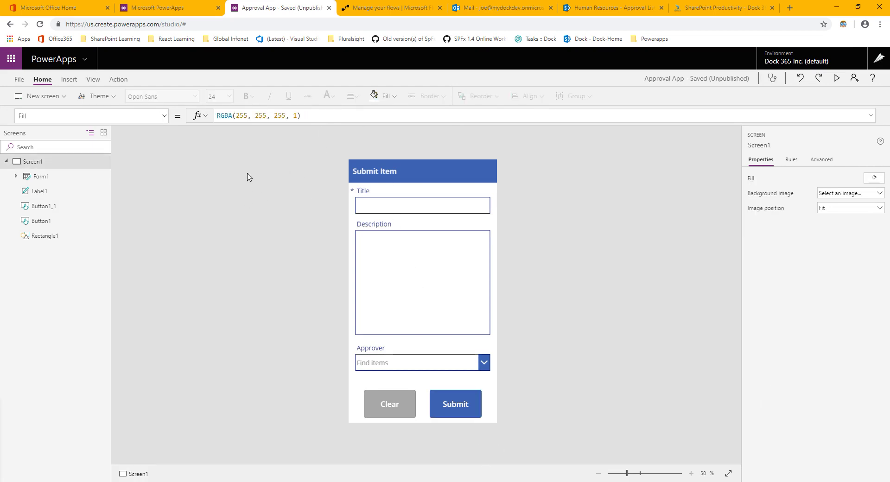
- Show the flows available to Screen1, and switch to Microsoft Flow to start a new flow from blank
left_click(115, 82)
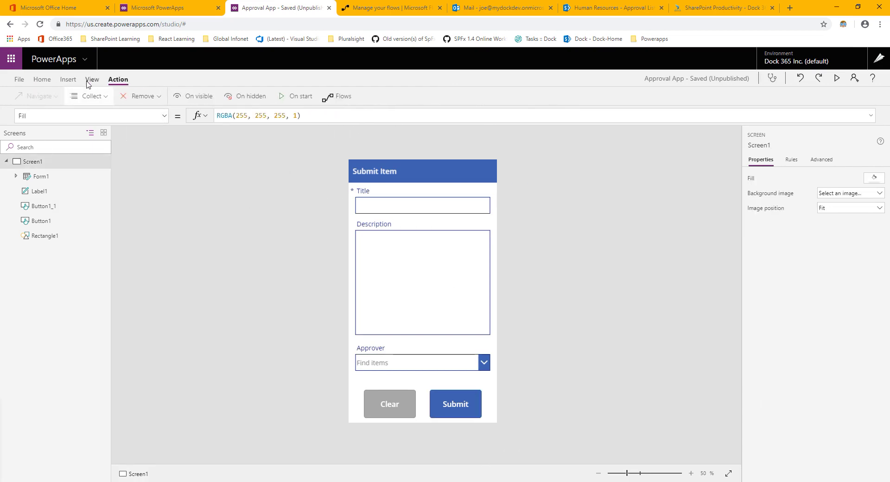
left_click(341, 96)
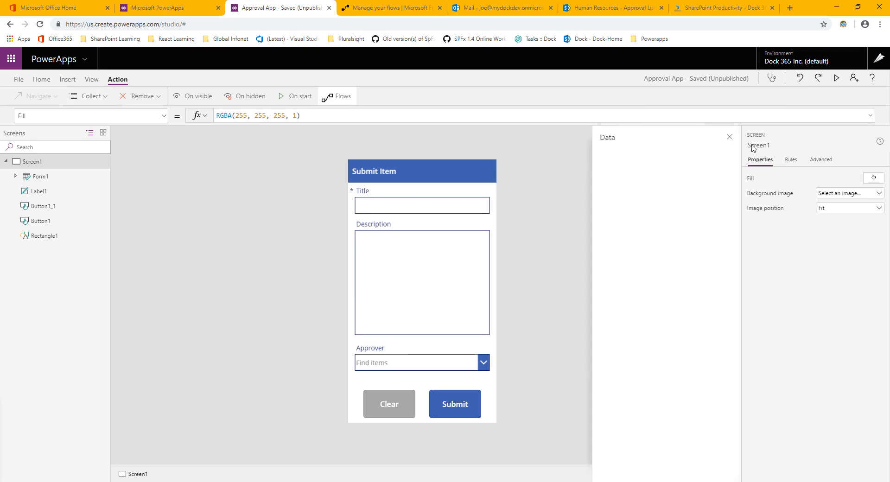
left_click(387, 5)
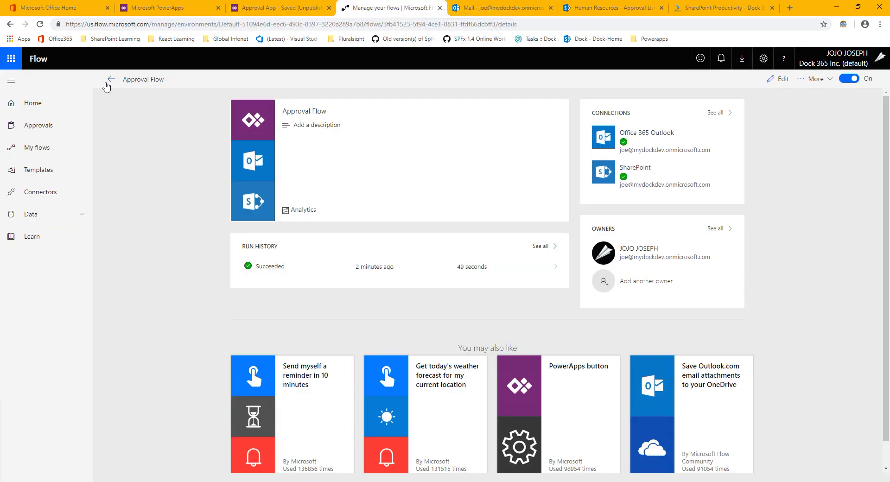
left_click(110, 79)
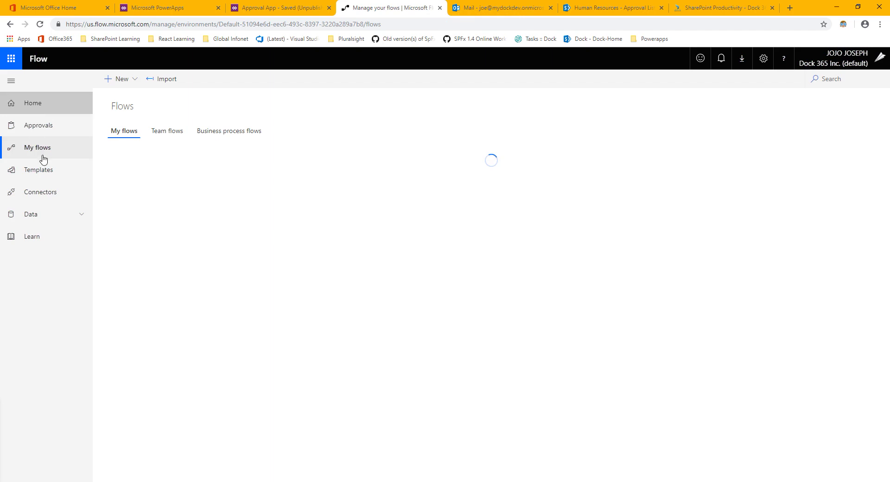
left_click(122, 81)
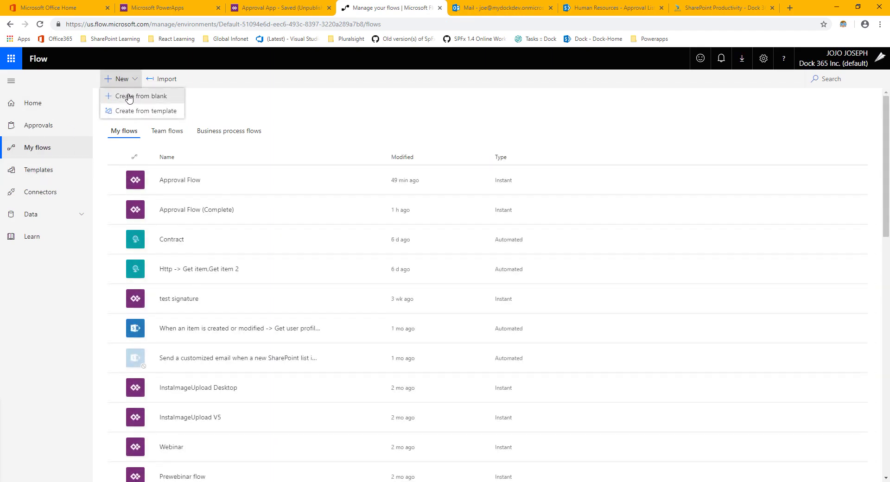
left_click(129, 97)
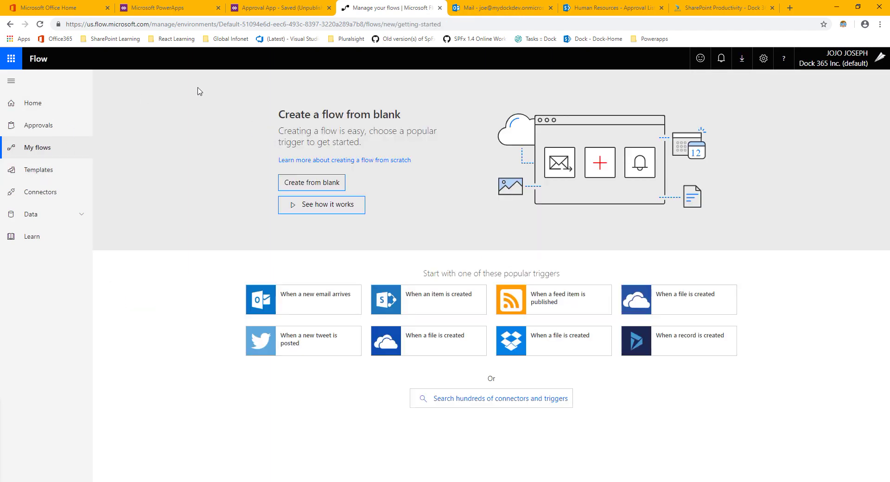
- Search the connectors and triggers for "pow" and add PowerApps as the new flow's trigger
left_click(280, 8)
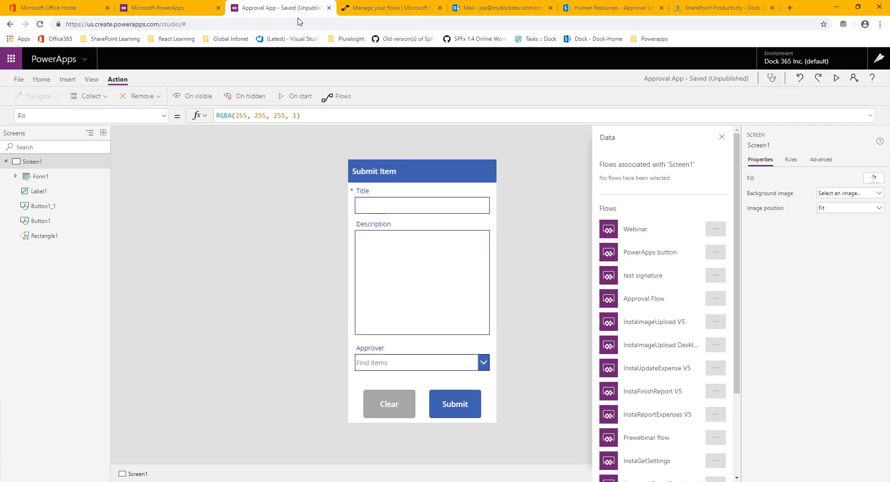
left_click(379, 5)
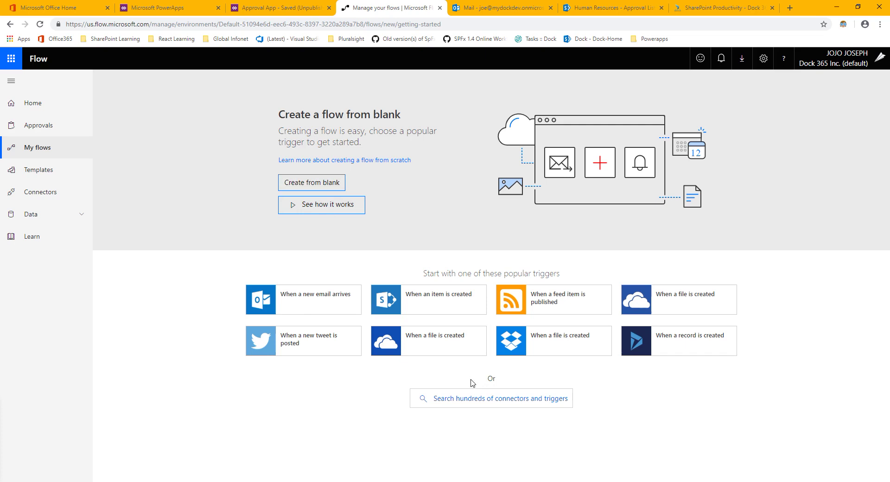
left_click(475, 408)
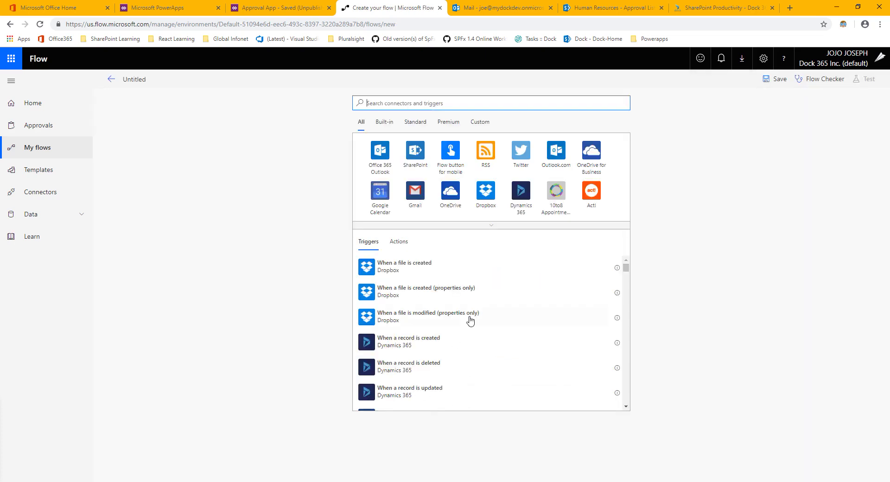
type("pow")
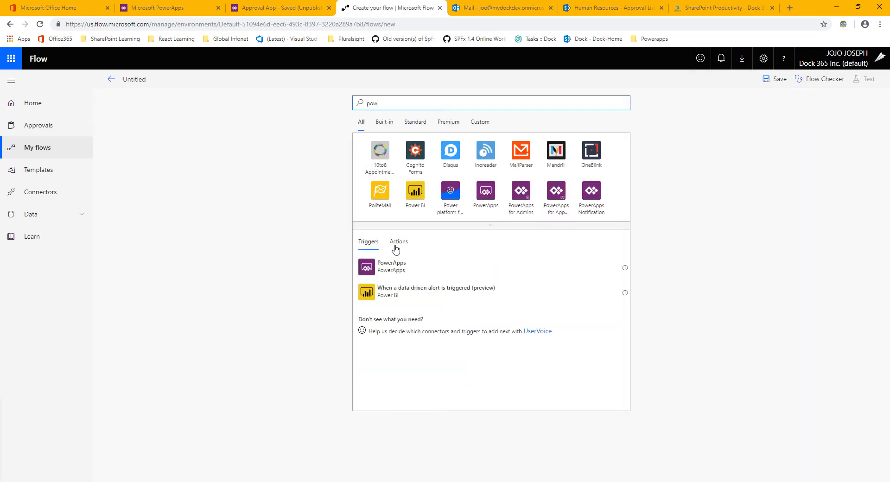
left_click(400, 273)
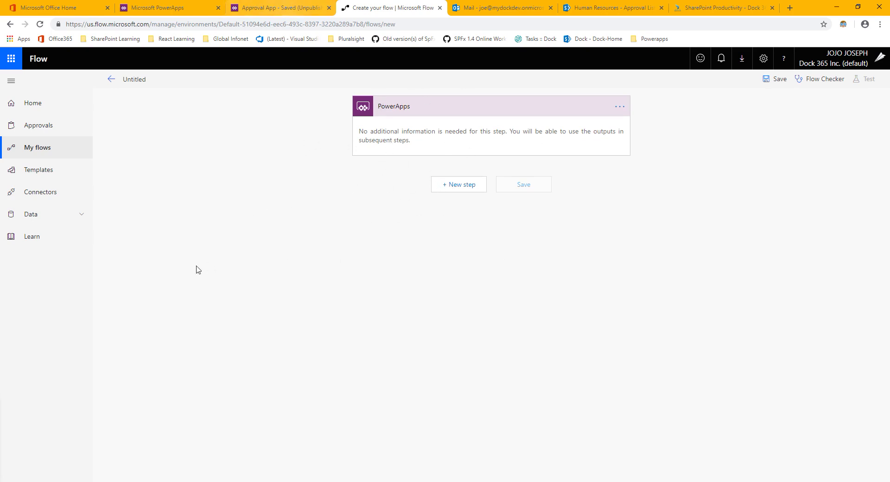
- Add a new step after the trigger using the Office 365 Outlook action Send email with options, found by searching "send"
left_click(459, 187)
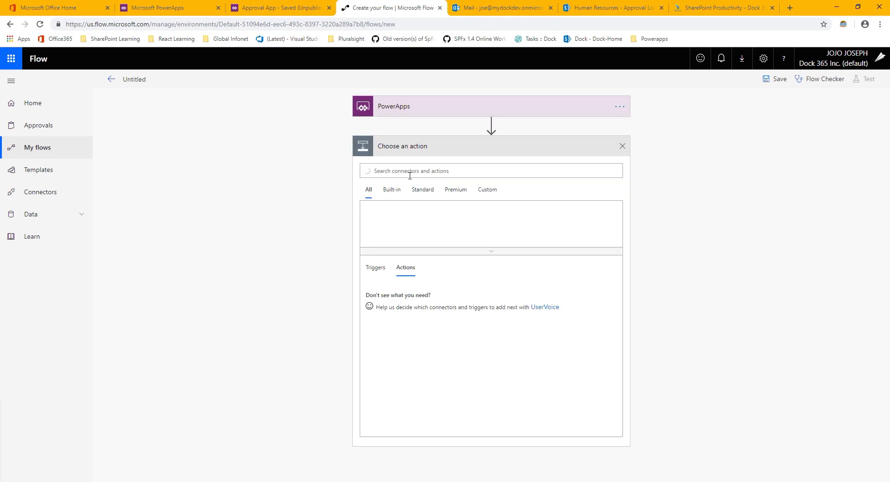
left_click(407, 171)
type("send")
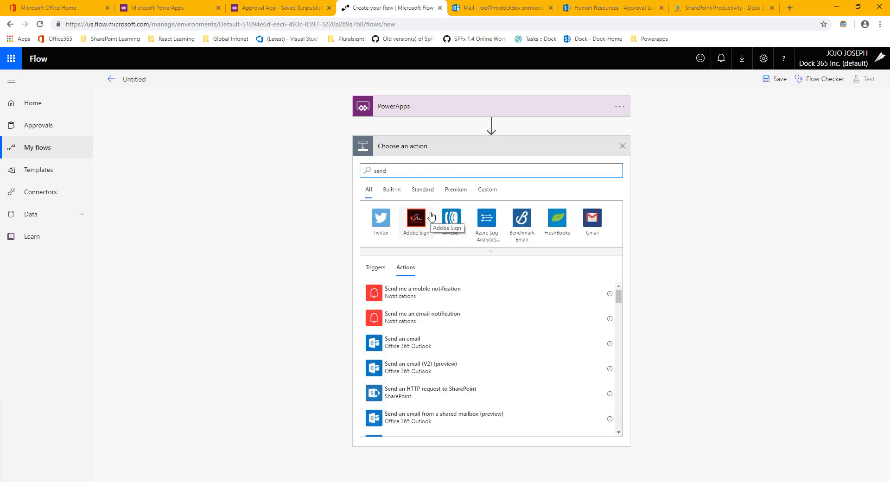
scroll(496, 362, "down", 3)
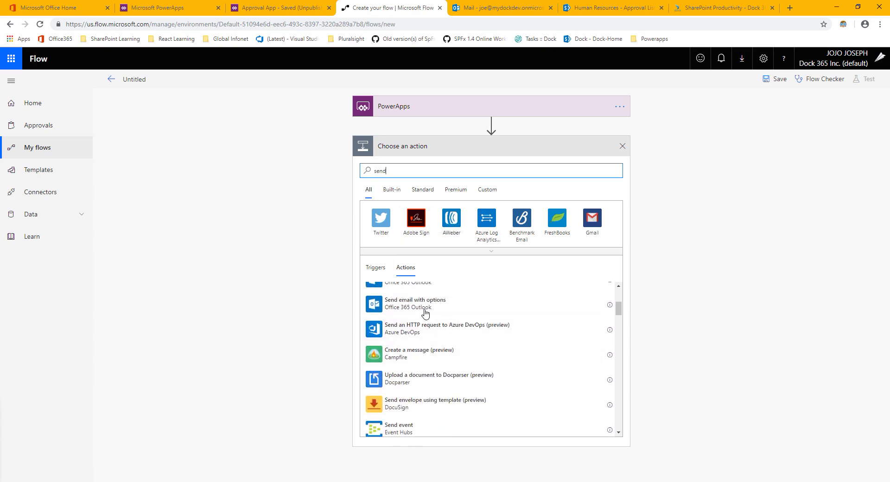
left_click(423, 306)
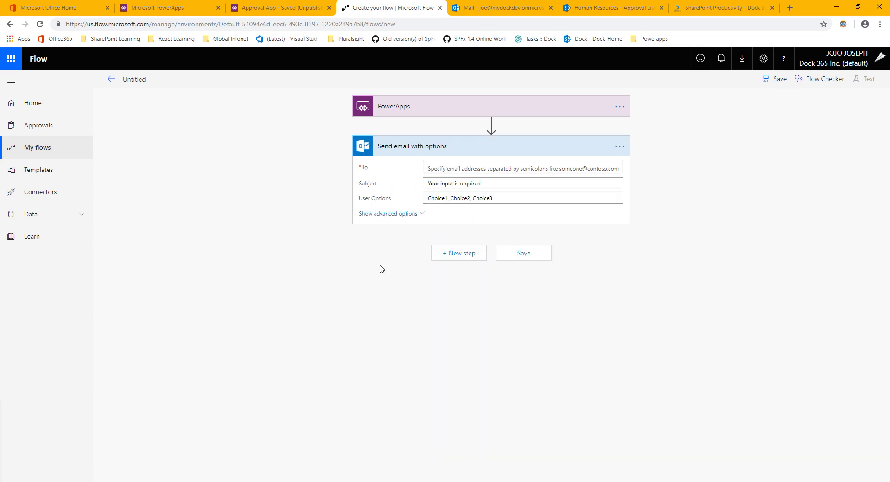
- Set the email's To recipient to the dynamic content Ask in PowerApps
left_click(492, 168)
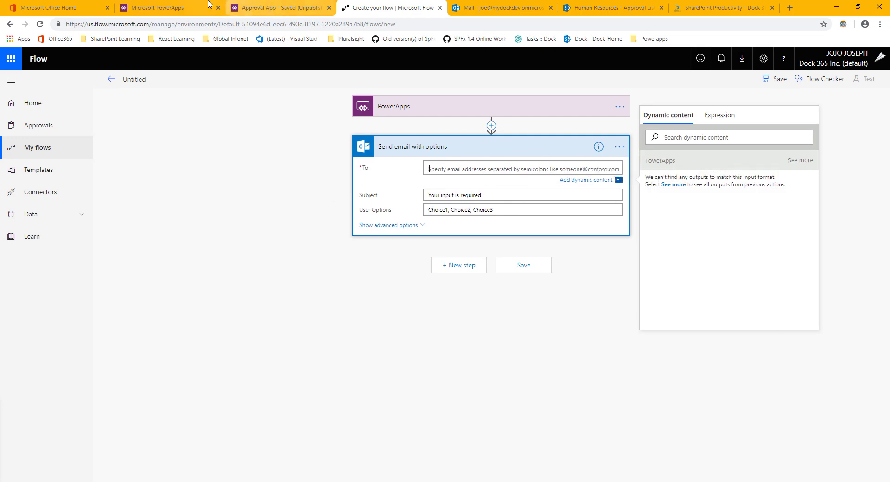
left_click(278, 8)
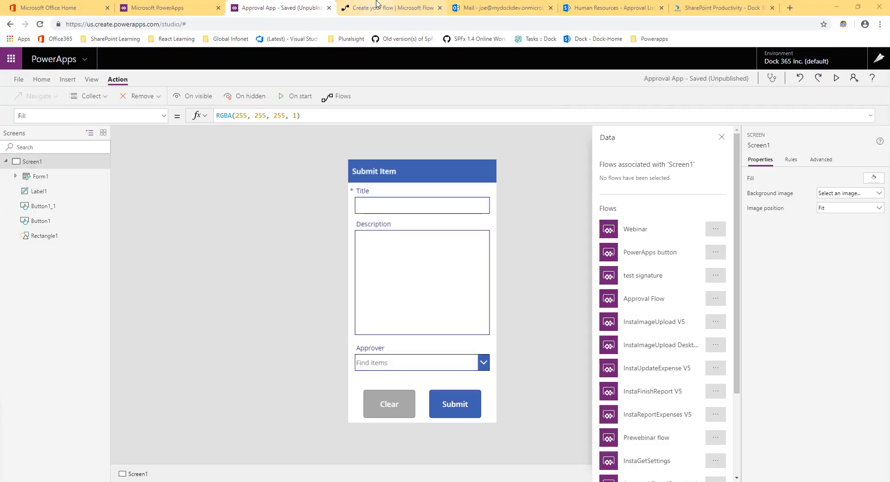
left_click(389, 7)
left_click(486, 170)
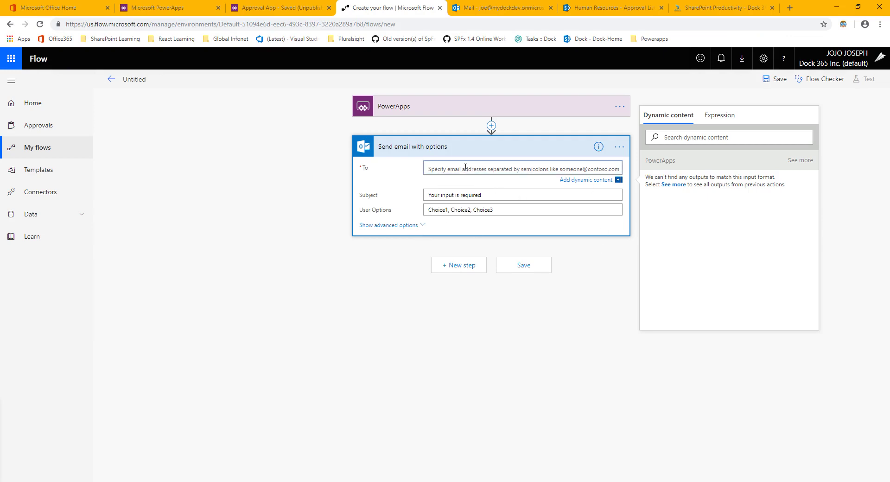
left_click(800, 160)
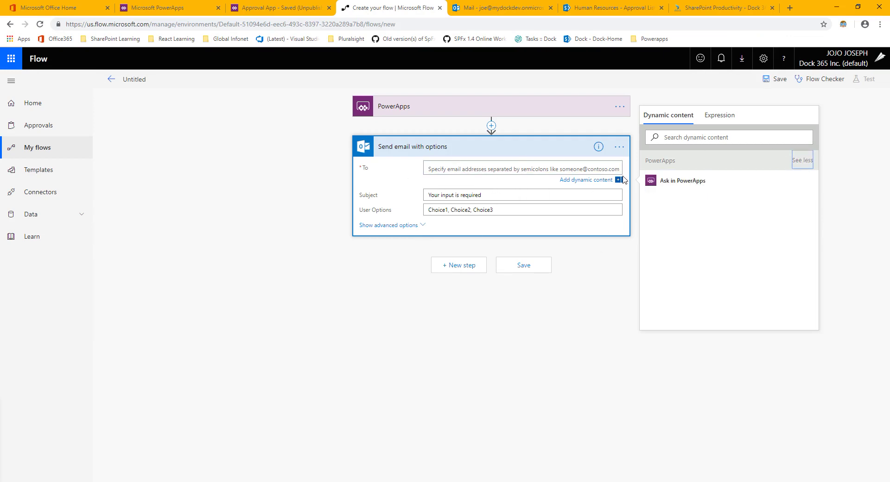
left_click(666, 184)
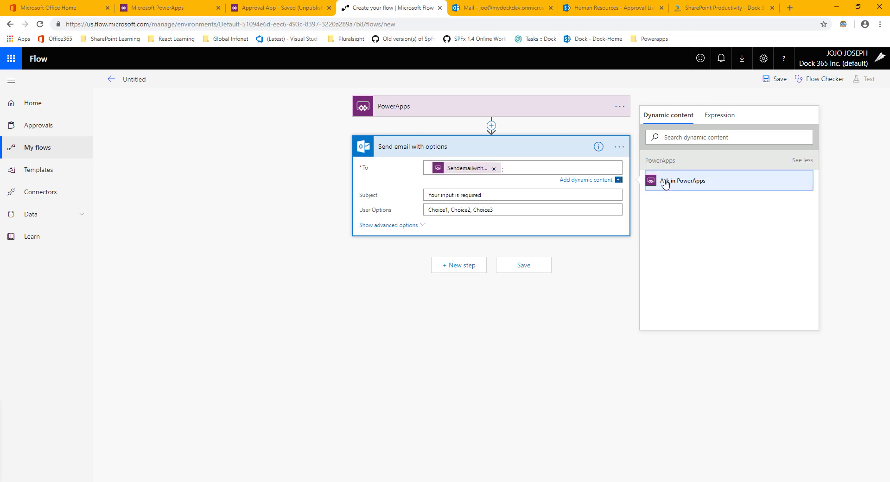
- Change the email subject to "Your aprroval is required"
left_click_drag(493, 197, 465, 195)
double_click(448, 184)
type("aprroval")
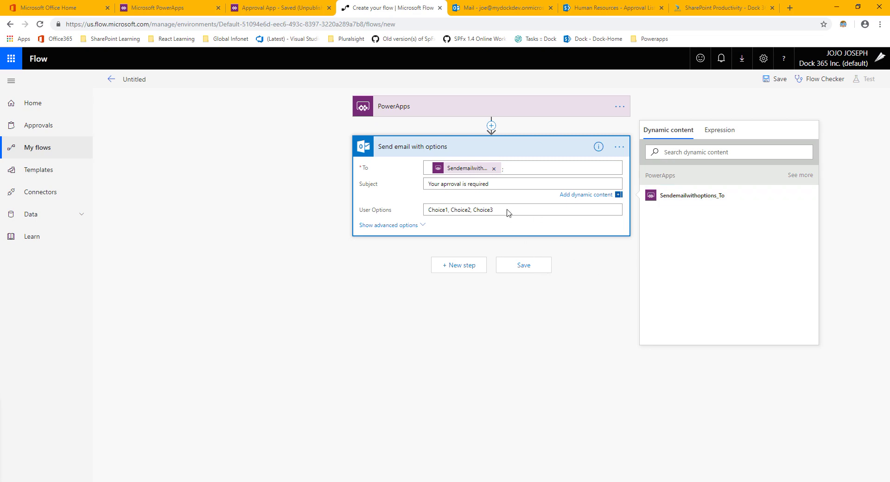
- Replace the default user options of the email with "Approve, Deny"
left_click_drag(502, 208, 199, 256)
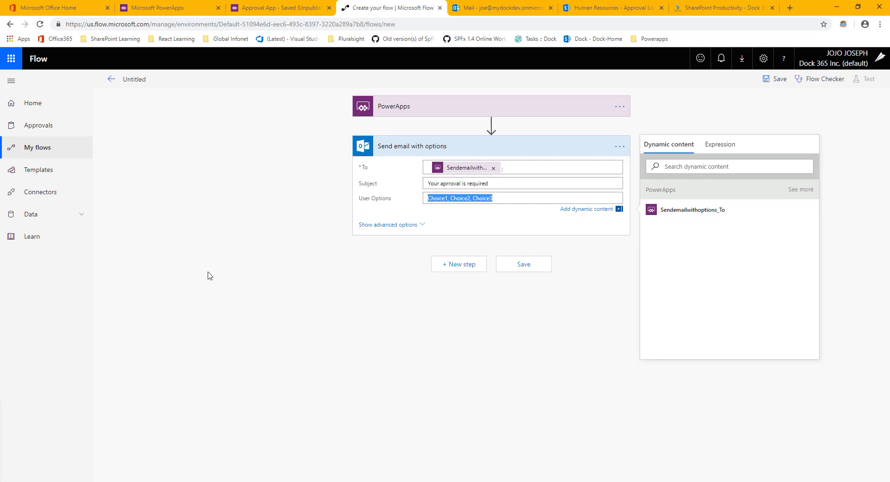
type("Approve, Deny, Request Resubm")
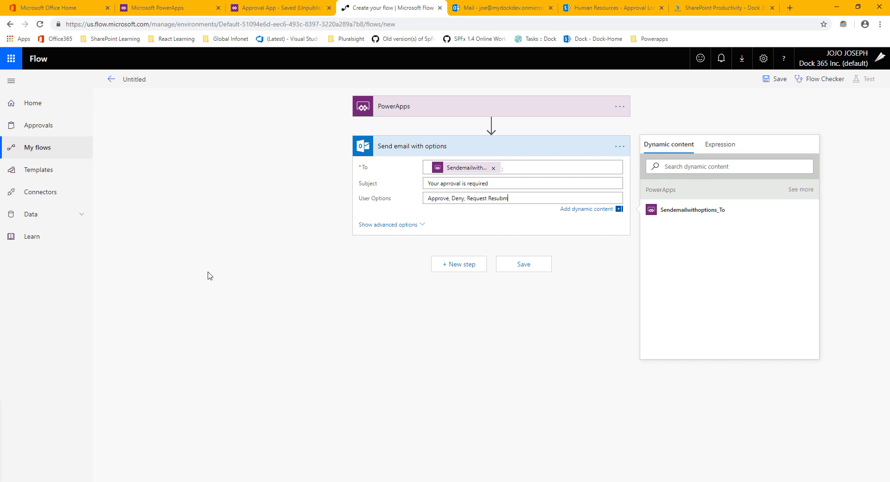
key("BackSpace")
key("BackSpace")
key("BackSpace")
key("BackSpace")
key("BackSpace")
key("BackSpace")
key("BackSpace")
key("BackSpace")
key("BackSpace")
key("BackSpace")
key("BackSpace")
key("BackSpace")
- Show the advanced options and write the email body as Ask in PowerApps dynamic content followed by "has submitted an item for your approval"
left_click(387, 225)
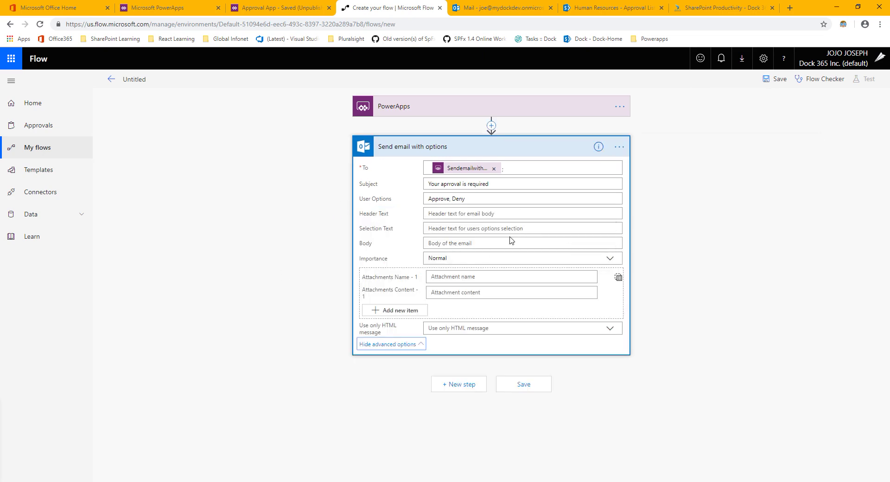
left_click(452, 242)
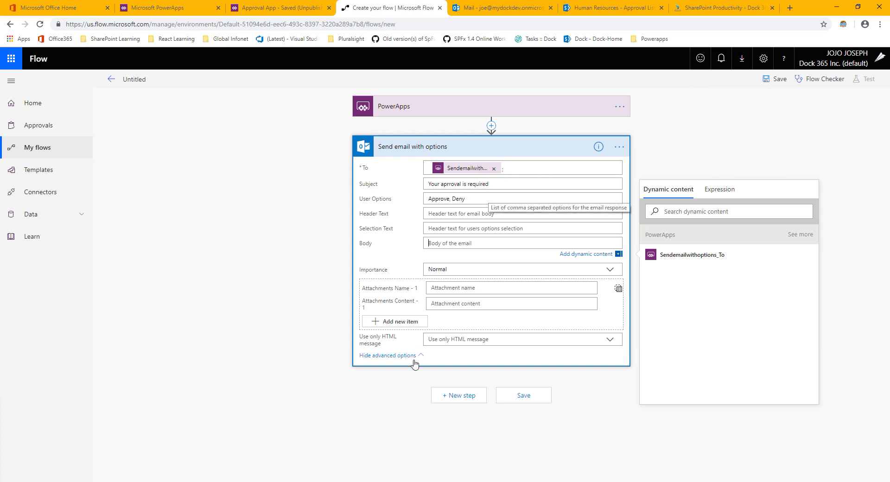
left_click(278, 8)
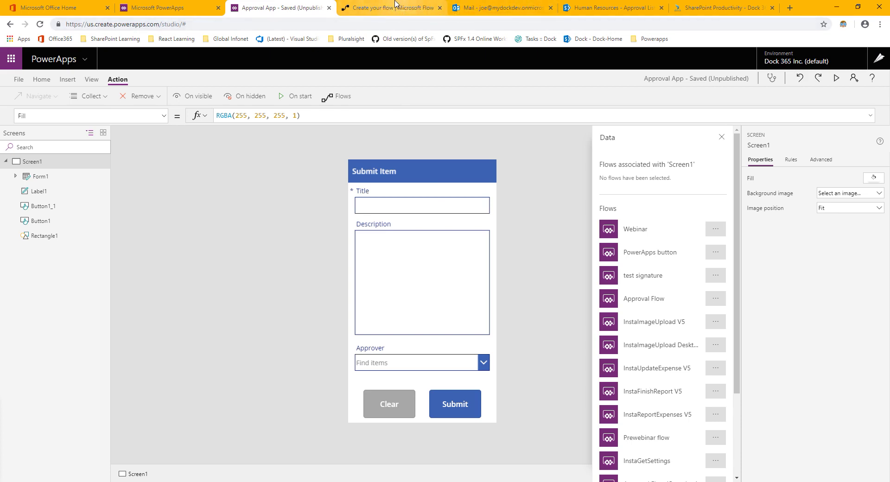
left_click(394, 7)
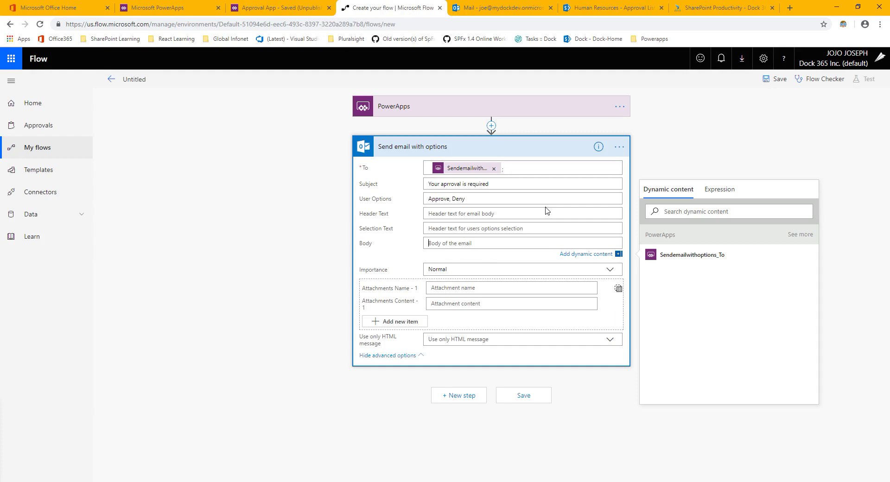
type("has")
key("BackSpace")
key("BackSpace")
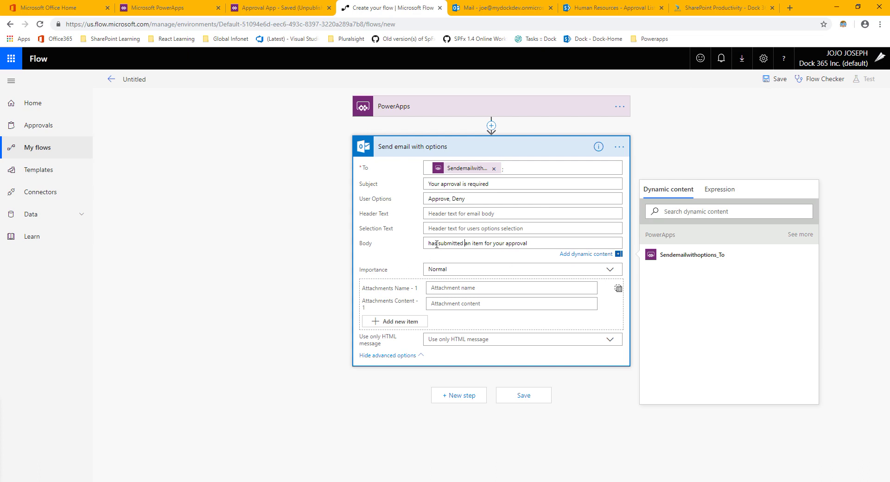
left_click(801, 234)
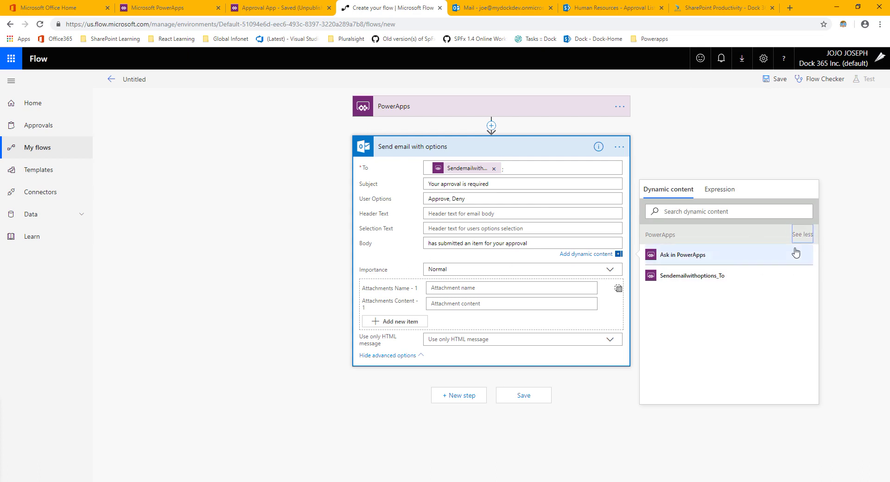
left_click(733, 263)
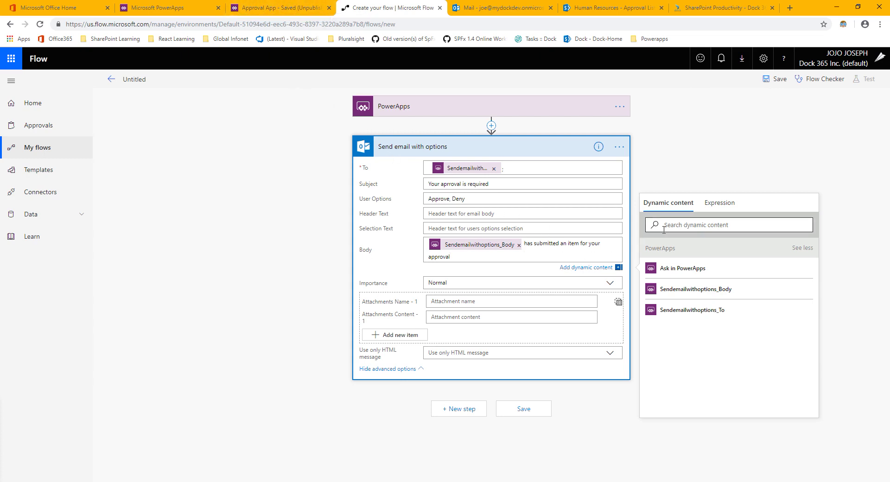
- Add the labels "Title:" and "Description:" on separate lines below the opening sentence of the email body
key("Return")
key("Return")
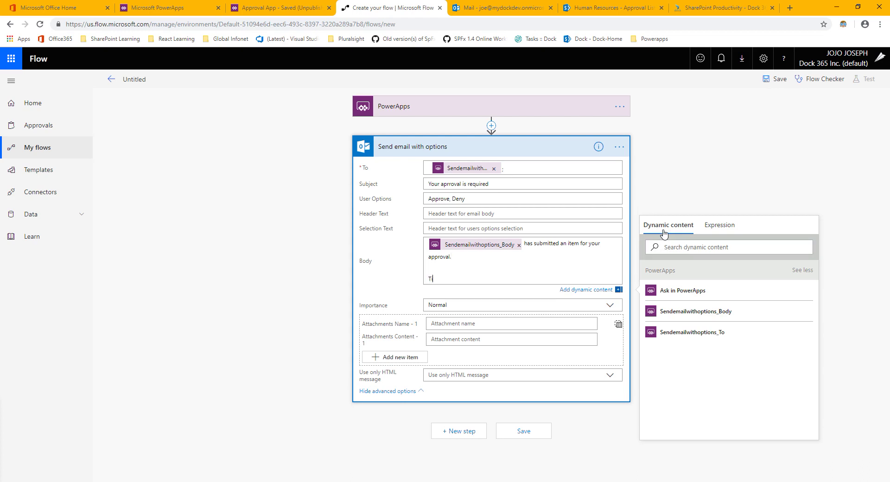
type("Title:")
key("Return")
key("Return")
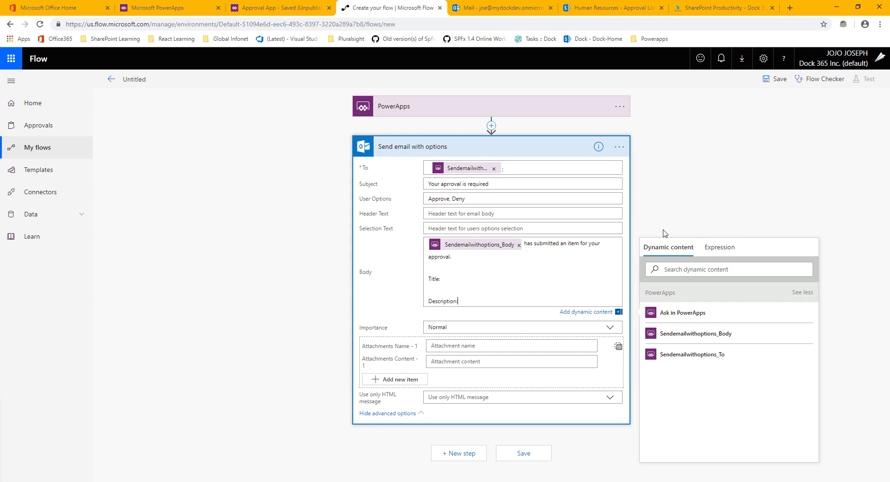
- Insert Ask in PowerApps dynamic content under "Title:" in the email body, with a blank line before "Description:"
key("Up")
key("Up")
key("BackSpace")
key("Return")
left_click(736, 315)
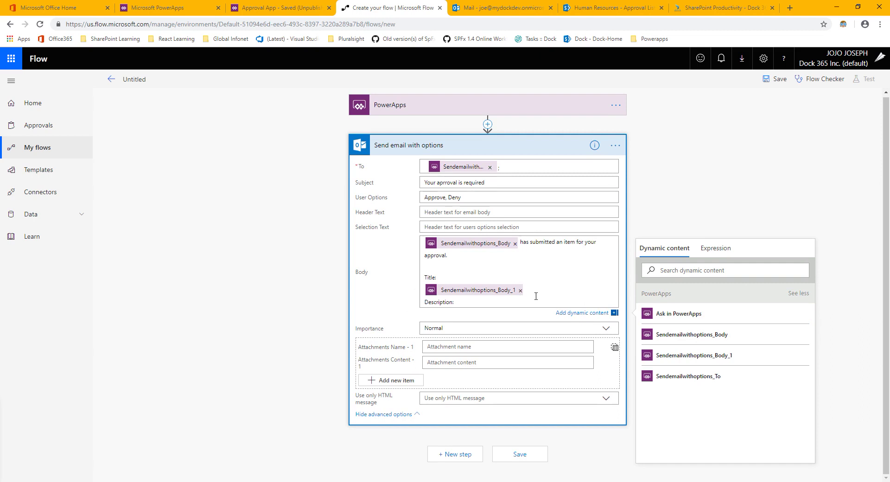
key("Return")
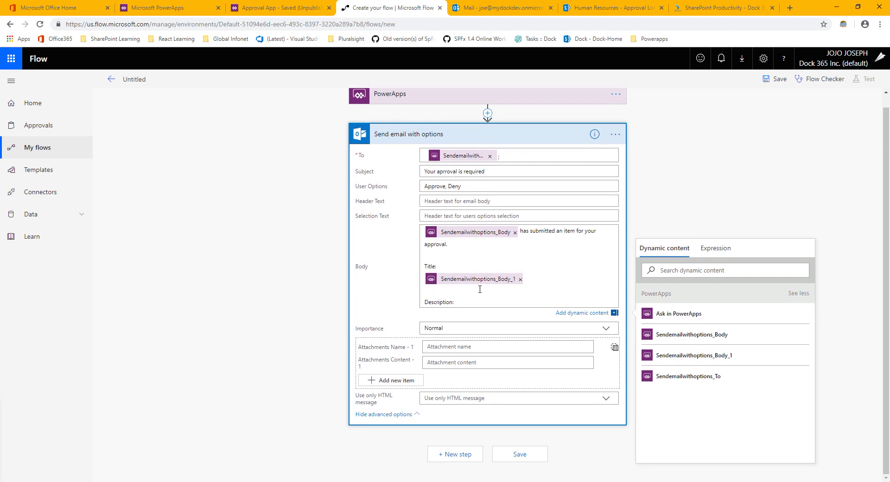
- Insert Ask in PowerApps dynamic content on a new line under "Description:" in the email body
left_click(484, 304)
key("Return")
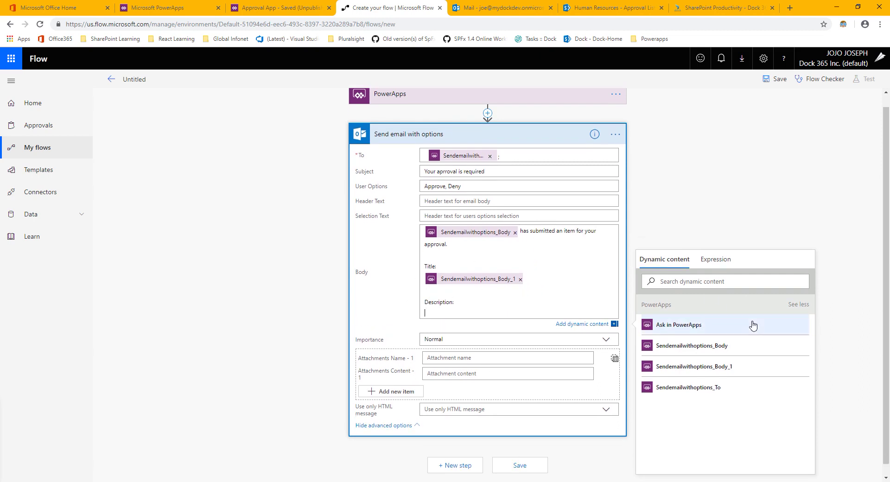
left_click(721, 325)
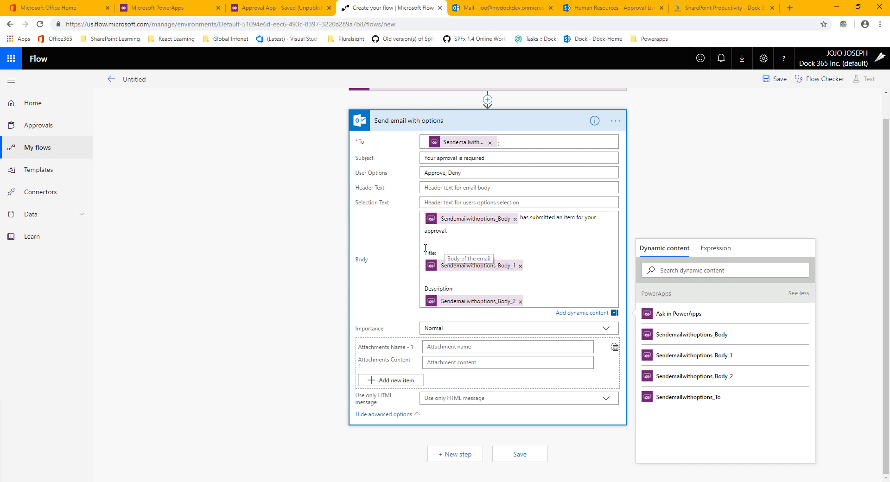
left_click(331, 11)
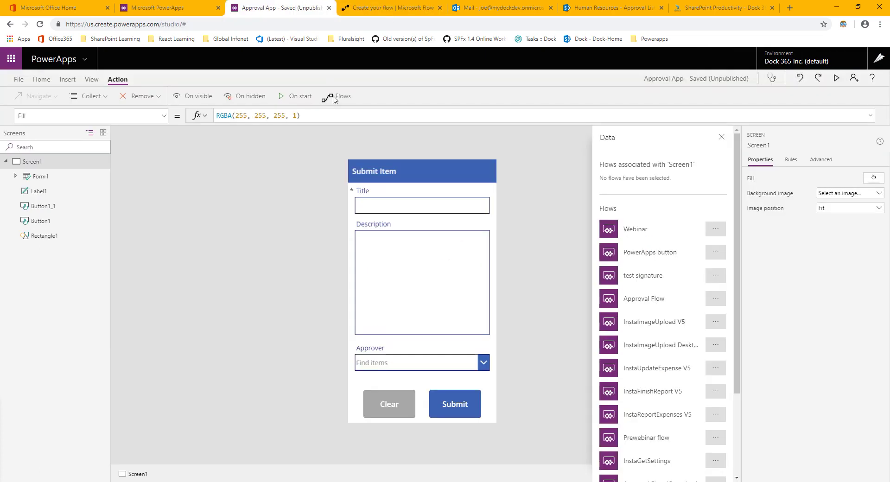
left_click(393, 8)
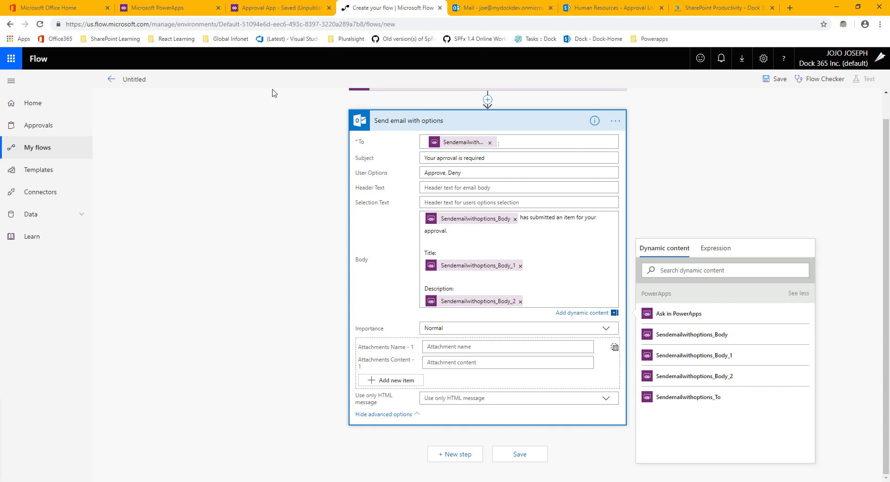
left_click(278, 8)
key("ctrl+Tab")
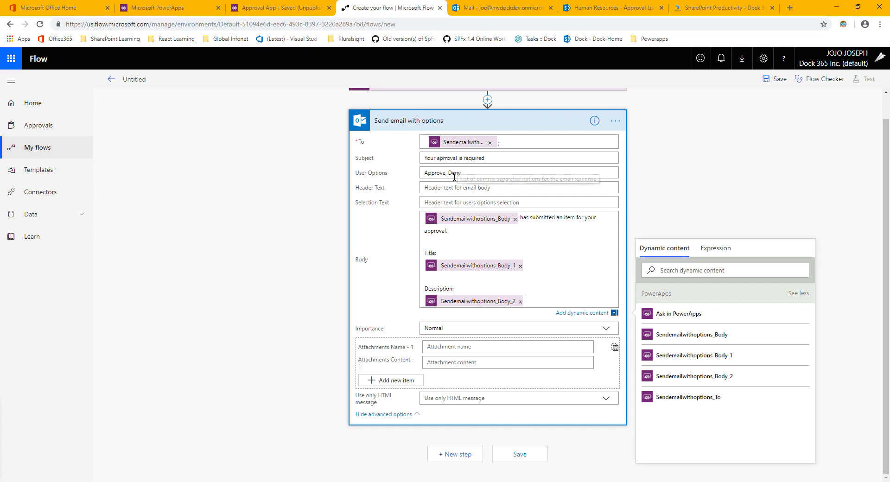
- Add a Switch control action after the Send email with options action
left_click(442, 455)
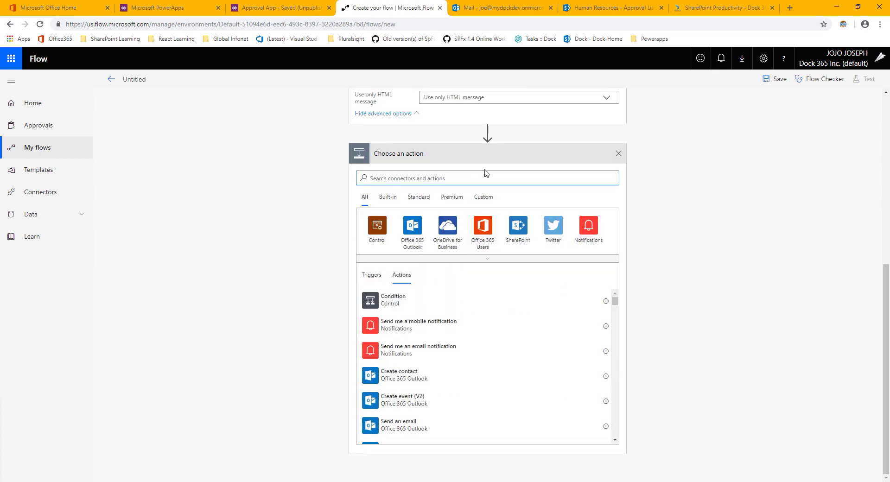
scroll(394, 213, "up", 6)
scroll(395, 213, "up", 1)
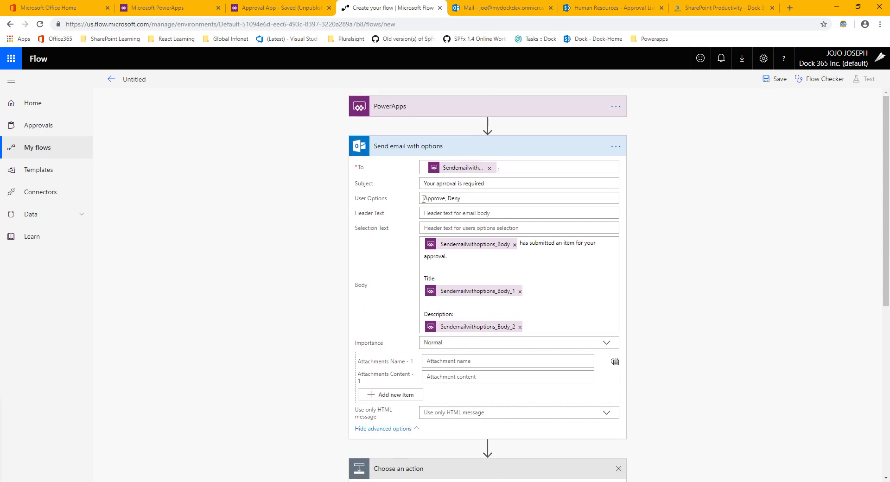
left_click_drag(489, 198, 415, 202)
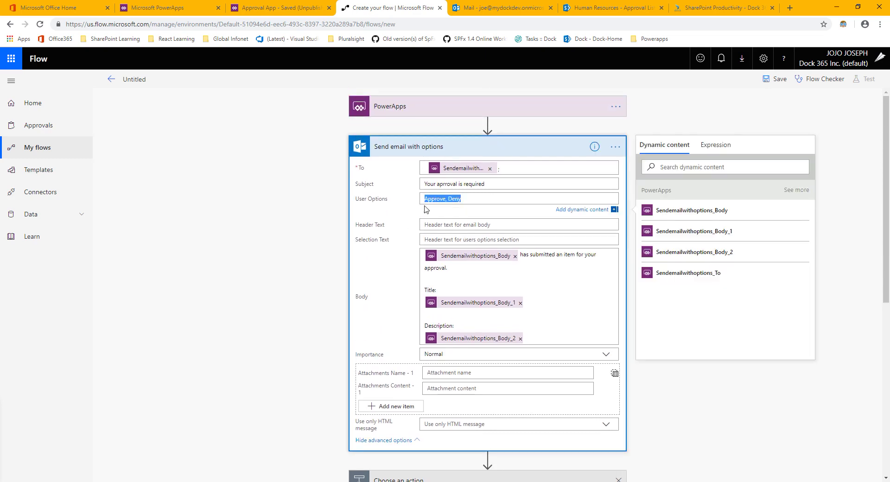
scroll(426, 209, "down", 7)
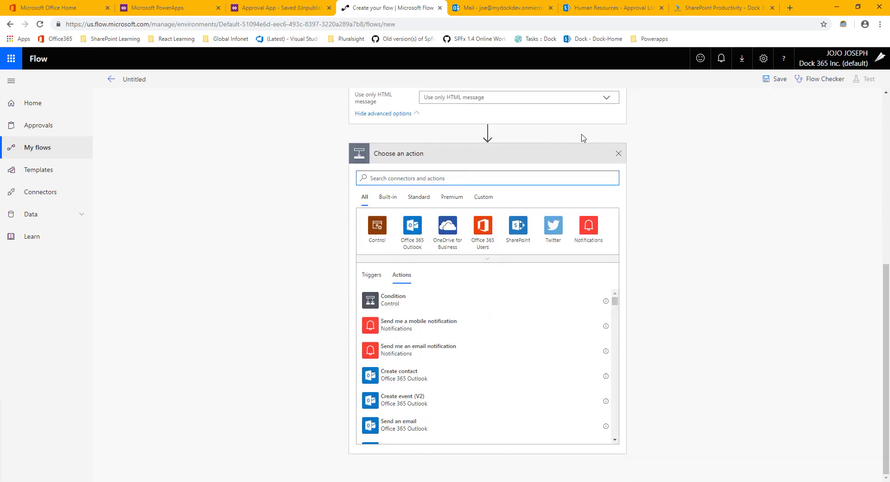
type("swic")
key("BackSpace")
type("t")
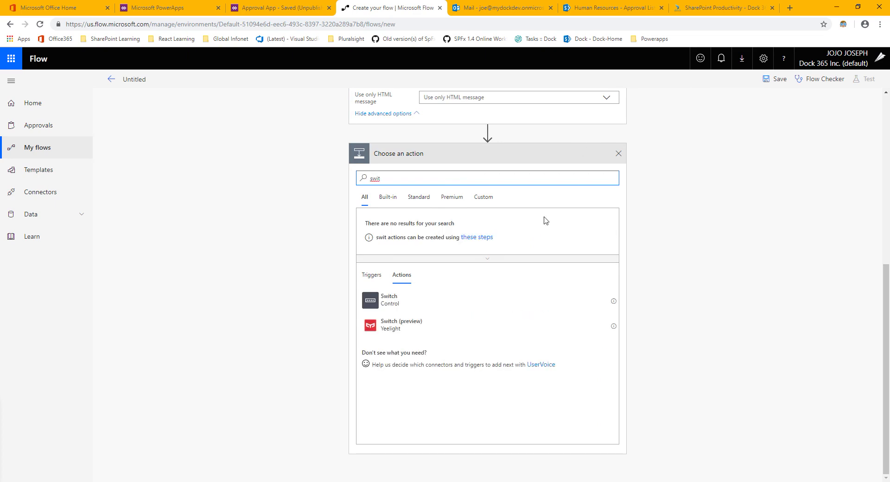
left_click(417, 297)
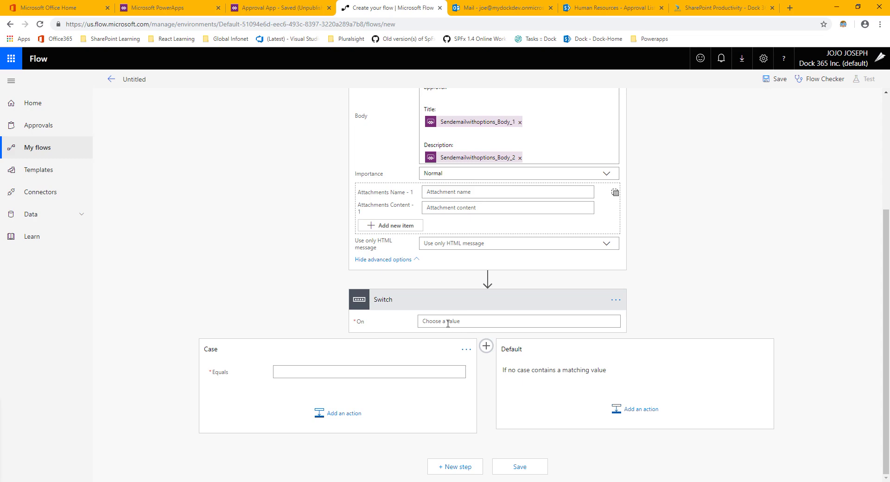
- Add two more cases to the Switch, leaving its On and Equals values empty
left_click(453, 322)
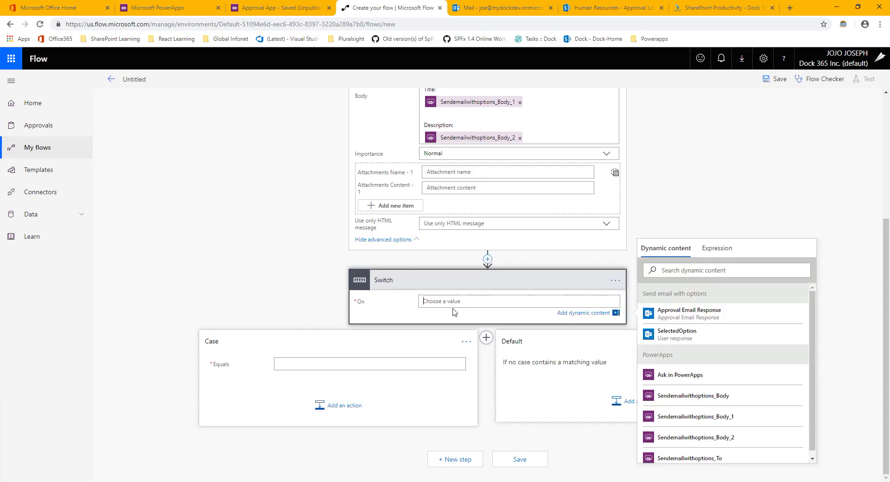
scroll(482, 311, "up", 4)
scroll(397, 254, "down", 4)
left_click(263, 371)
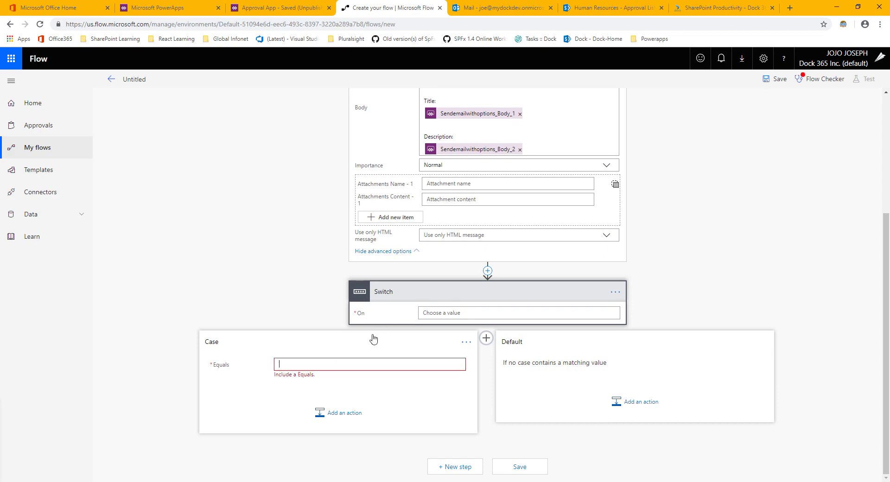
left_click(486, 339)
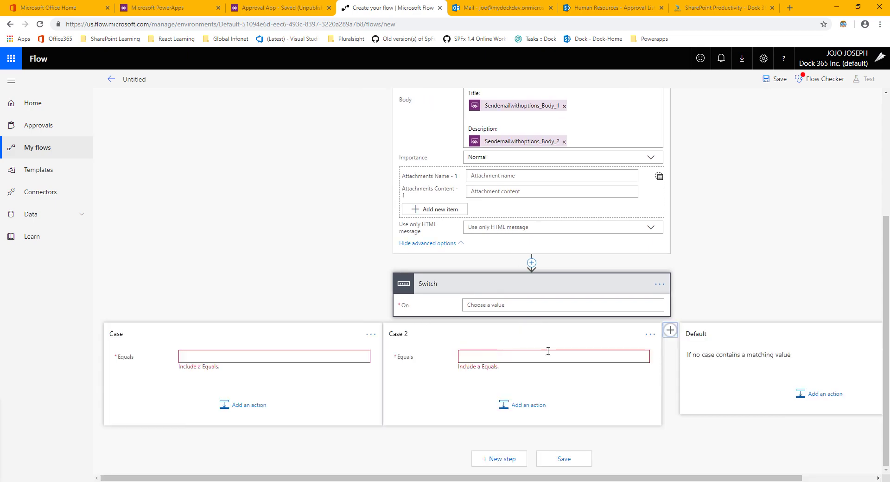
left_click(668, 331)
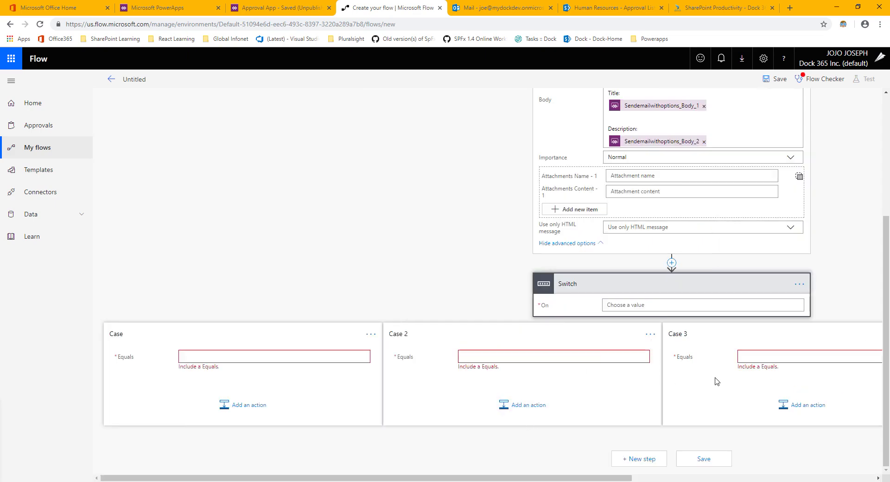
left_click_drag(561, 478, 620, 478)
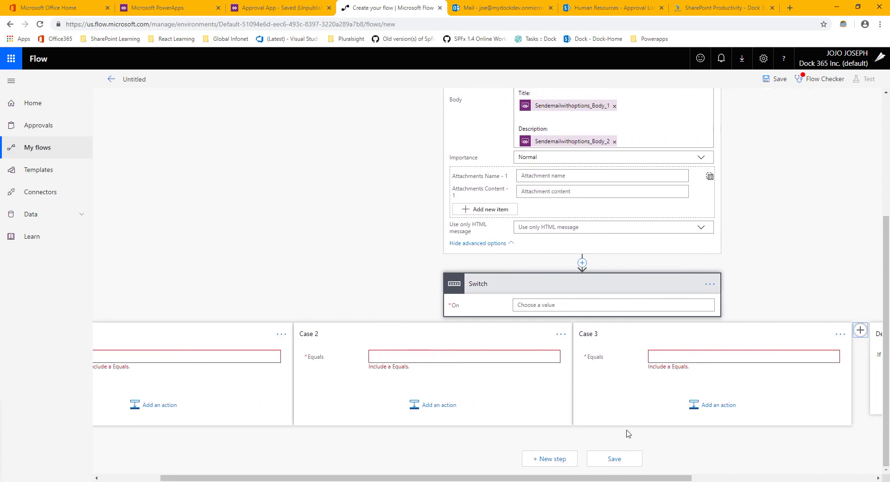
- Delete the Switch action together with its cases
left_click(709, 284)
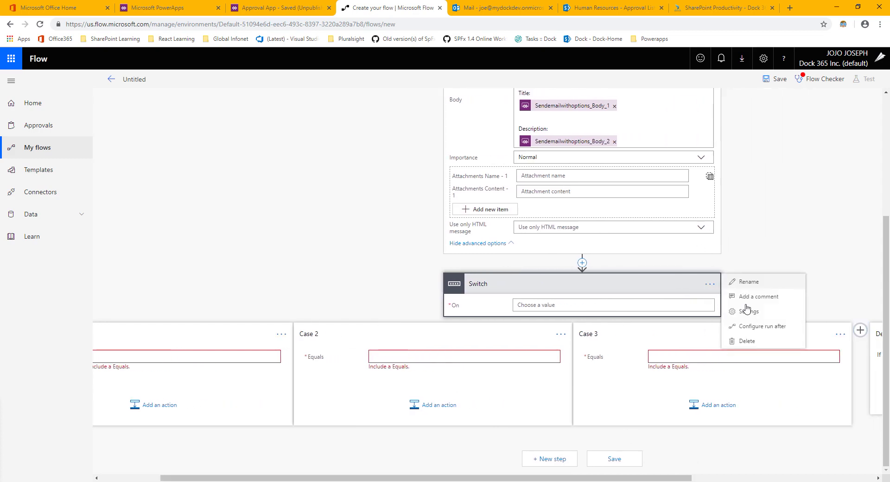
left_click(742, 341)
left_click(489, 77)
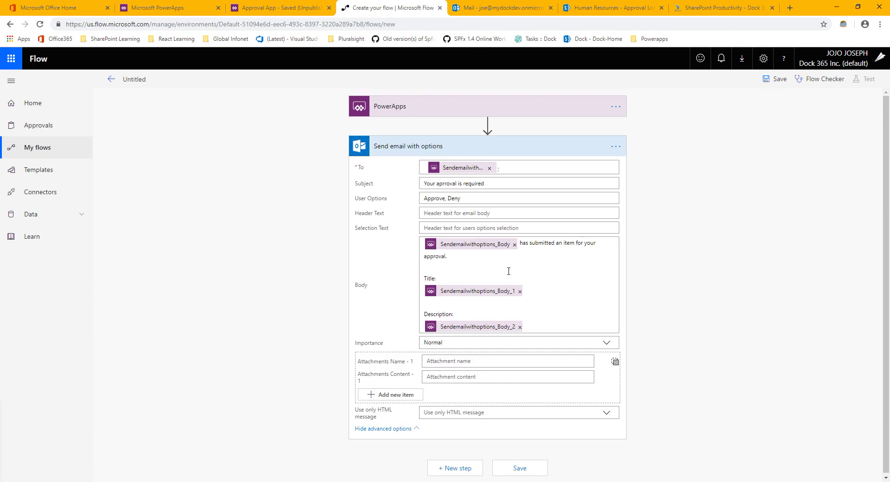
- Add a Condition after the email action and set its first value to the SelectedOption dynamic content
left_click(462, 474)
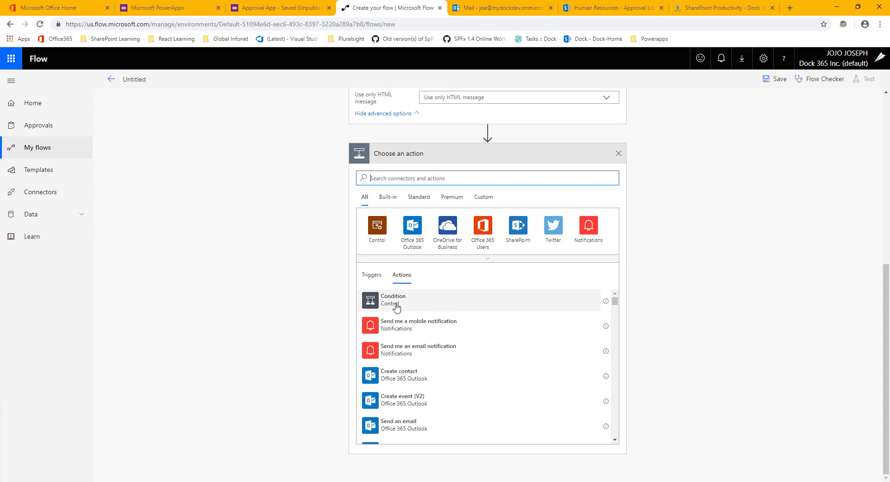
left_click(415, 302)
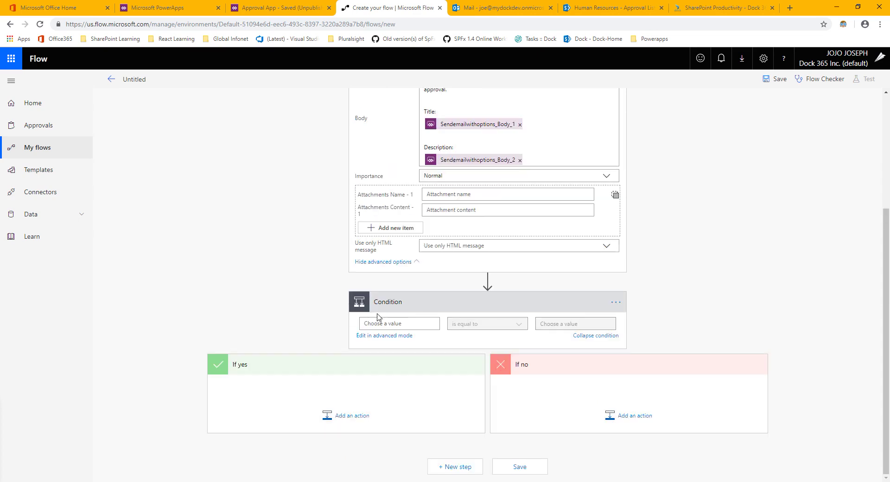
scroll(429, 364, "up", 4)
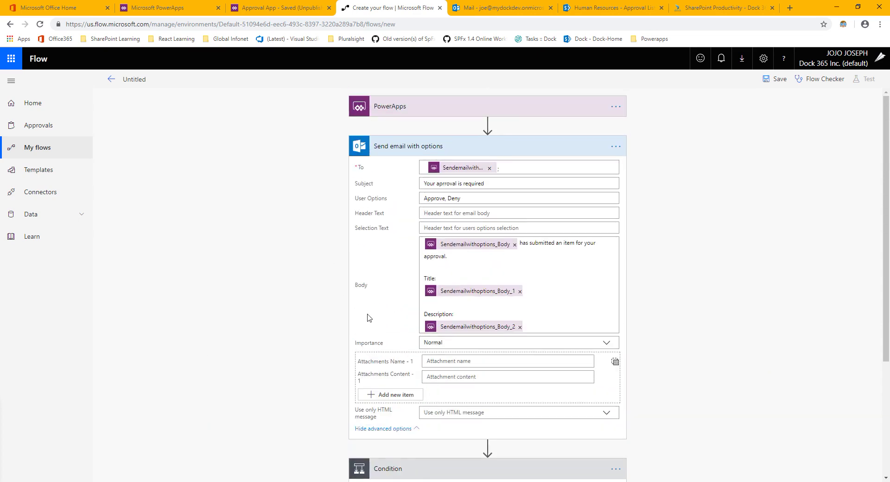
scroll(445, 278, "down", 4)
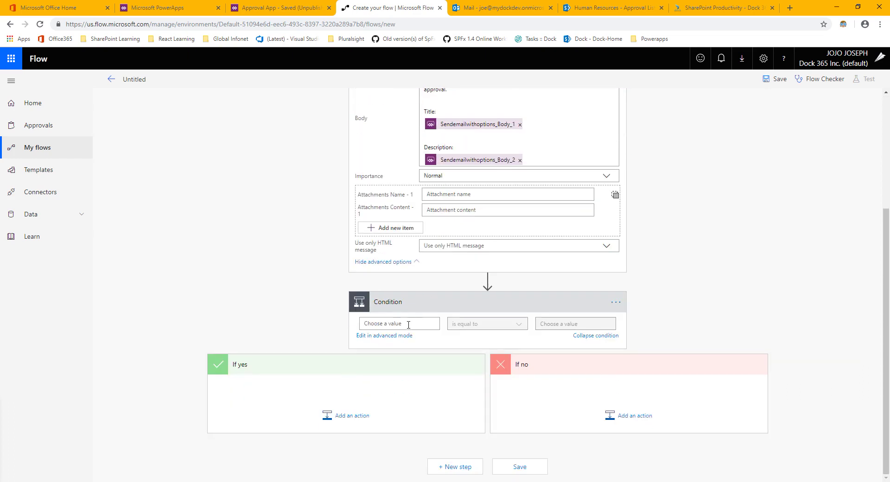
left_click(408, 323)
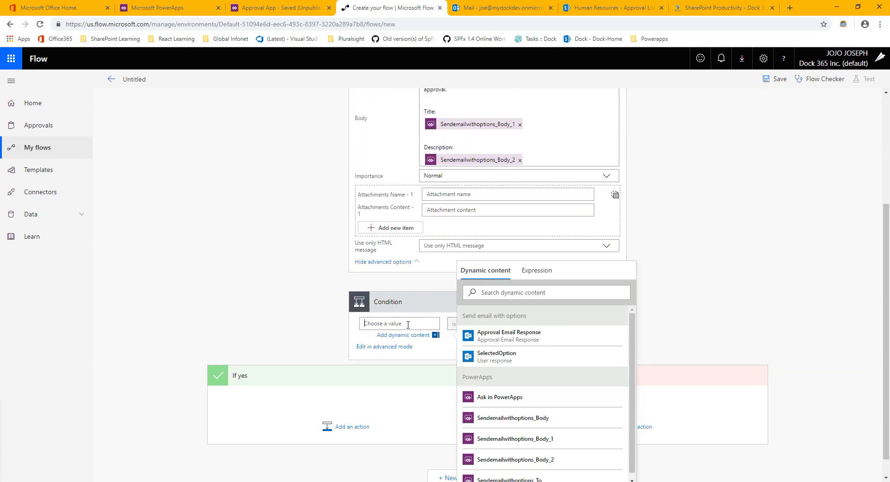
left_click(496, 356)
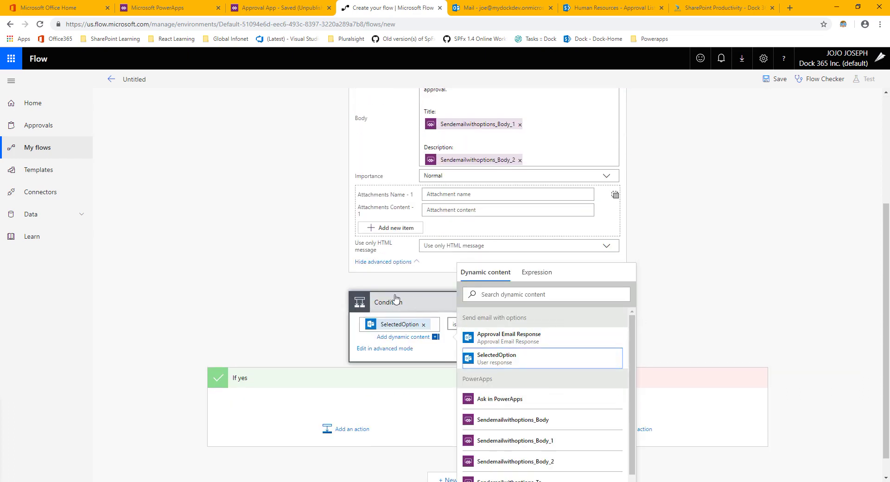
- Set the Condition's comparison value to "Approve", keeping the operator "is equal to"
left_click(443, 305)
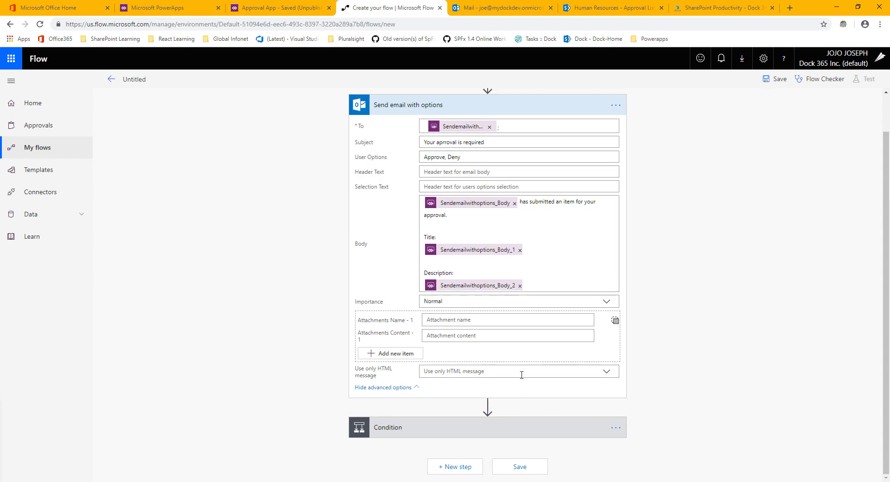
left_click(492, 431)
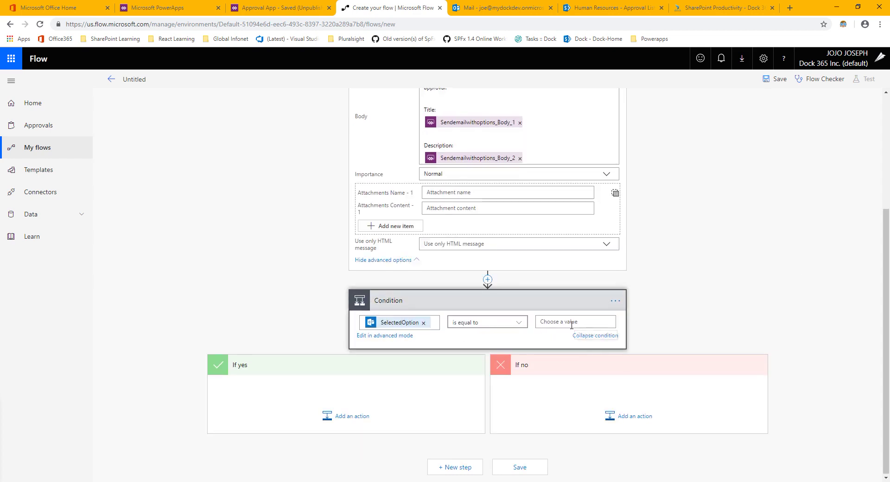
scroll(511, 234, "up", 4)
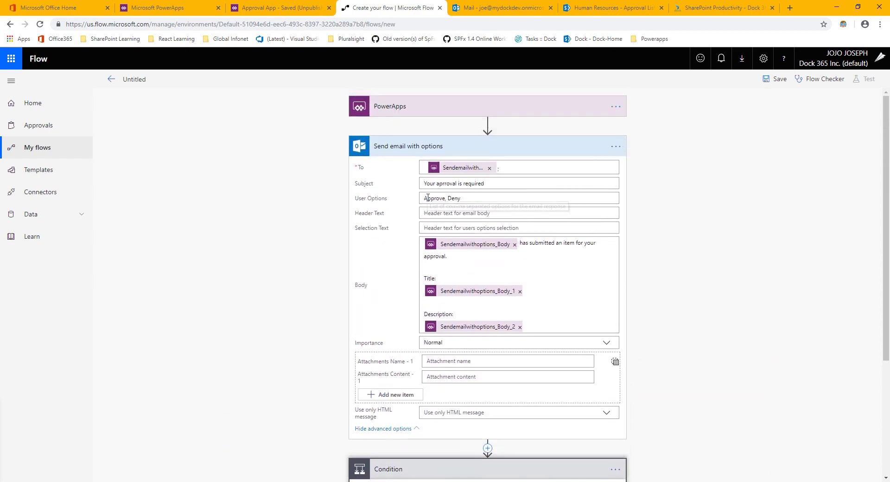
scroll(603, 235, "down", 4)
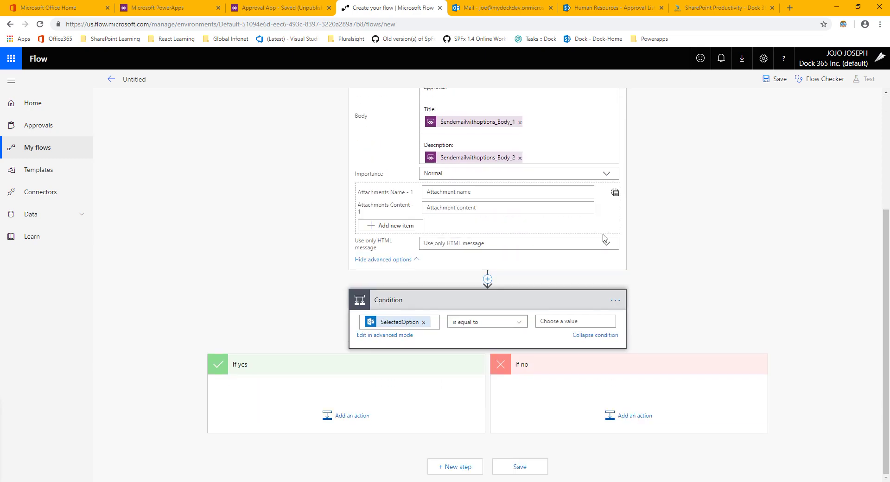
left_click(576, 320)
type("Approve")
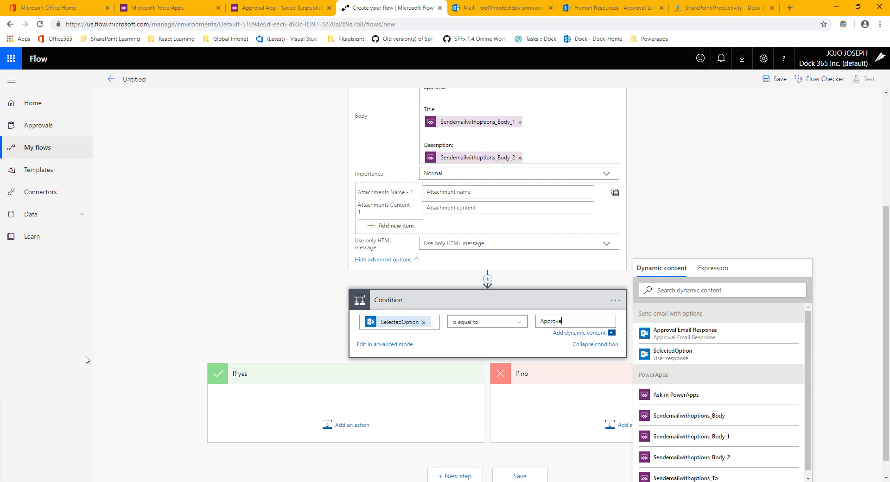
left_click(281, 395)
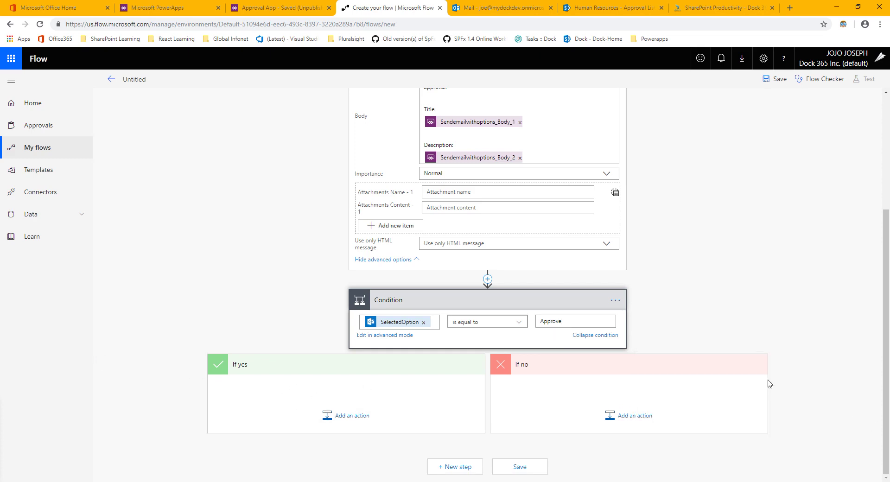
scroll(638, 367, "up", 3)
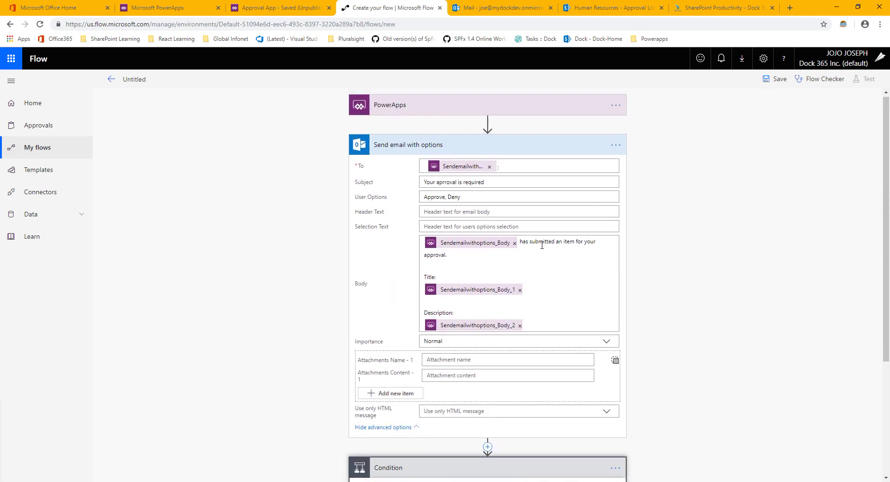
- Add the SharePoint "Update item" action to the Condition's If yes branch, searching the actions for "Upd"
scroll(686, 276, "down", 3)
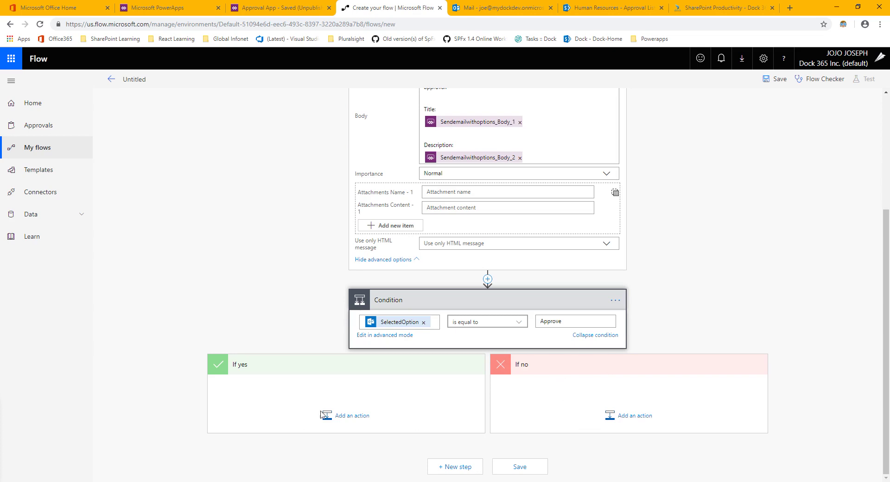
left_click(347, 415)
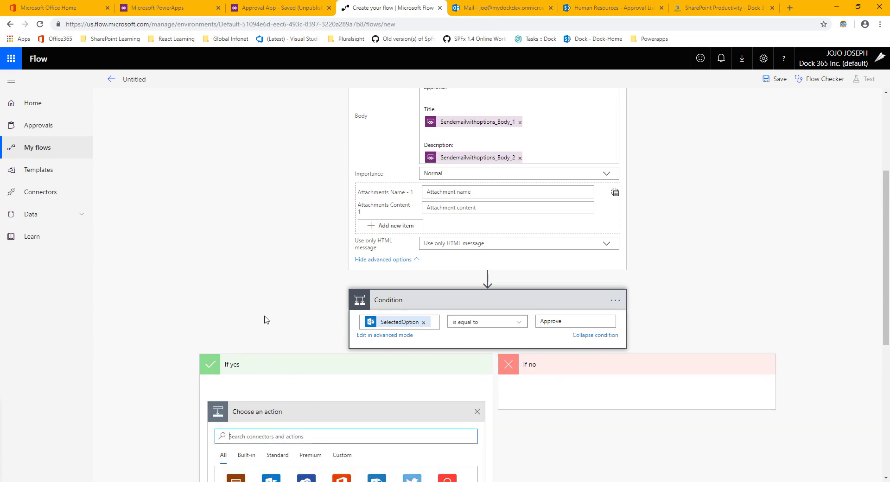
scroll(266, 320, "down", 5)
scroll(251, 235, "up", 4)
scroll(516, 234, "up", 2)
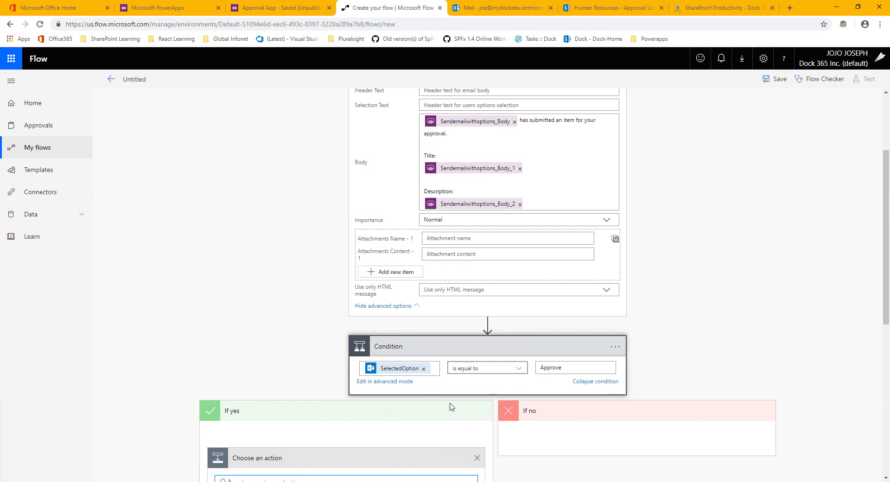
scroll(449, 407, "down", 6)
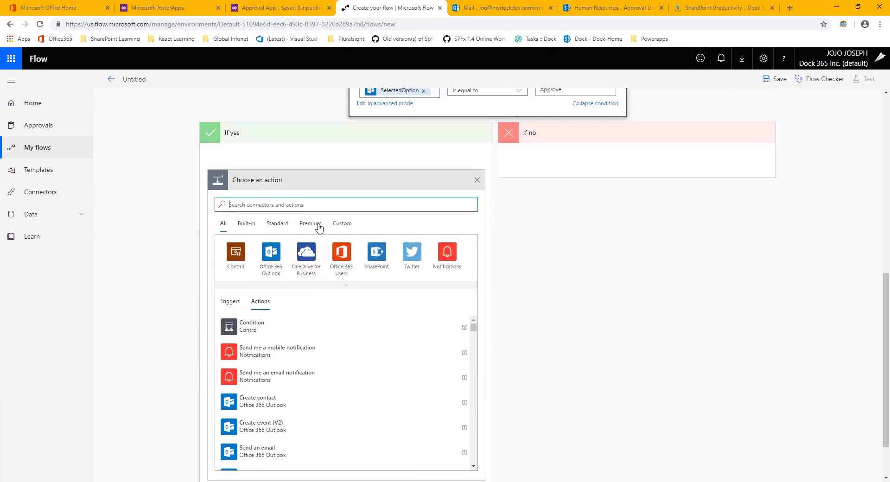
type("Upr")
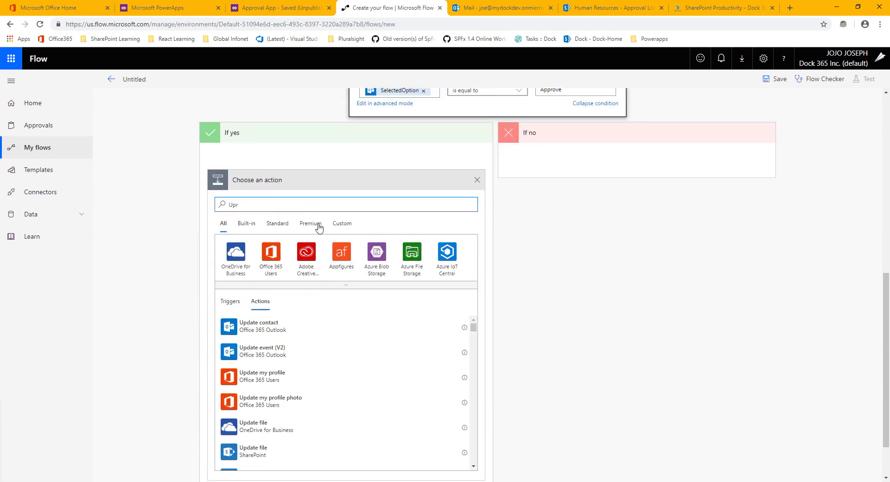
key("BackSpace")
type("d")
scroll(310, 383, "down", 1)
scroll(309, 383, "down", 1)
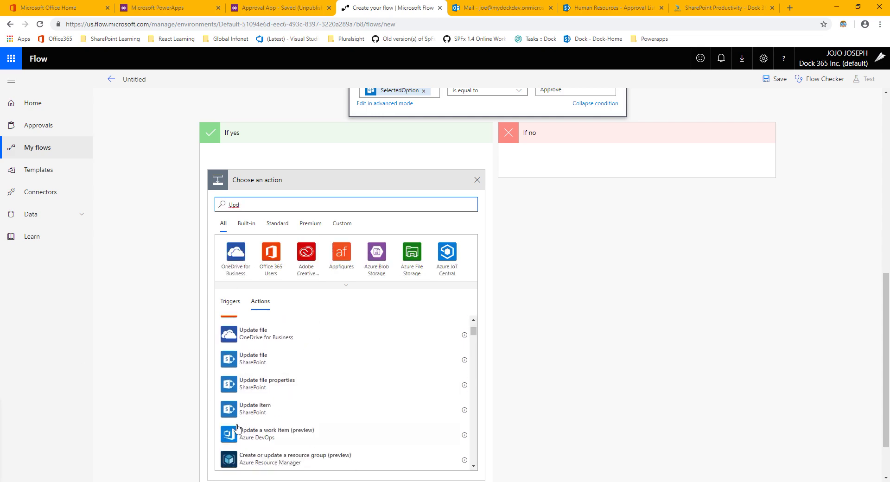
left_click(264, 414)
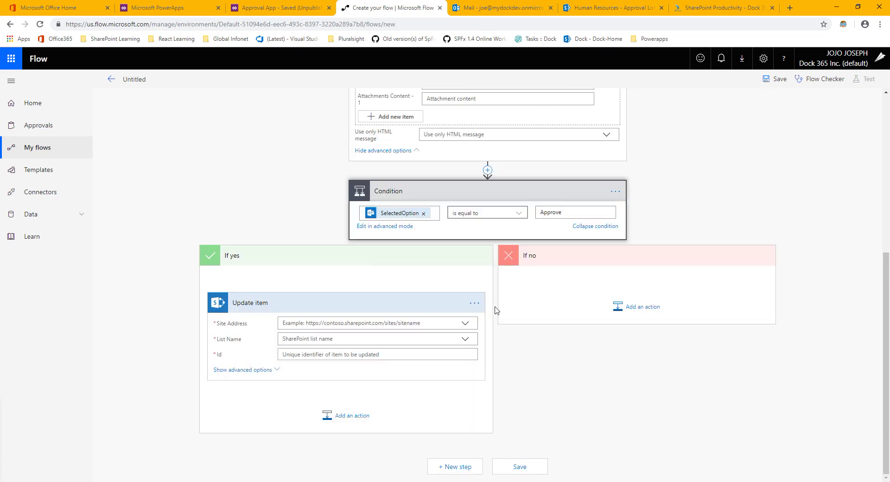
- Add the SharePoint "Update item" action to the Condition's If no branch, searching the actions for "upd"
left_click(626, 306)
type("upo")
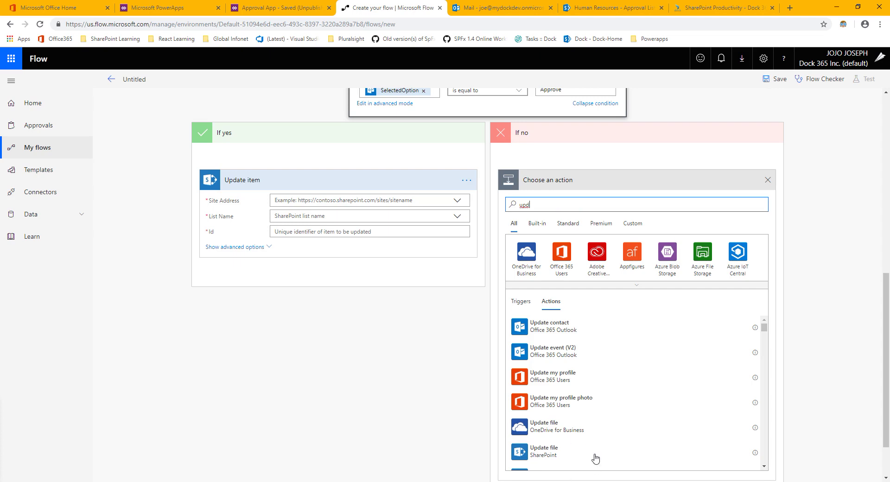
scroll(586, 410, "down", 3)
left_click(540, 363)
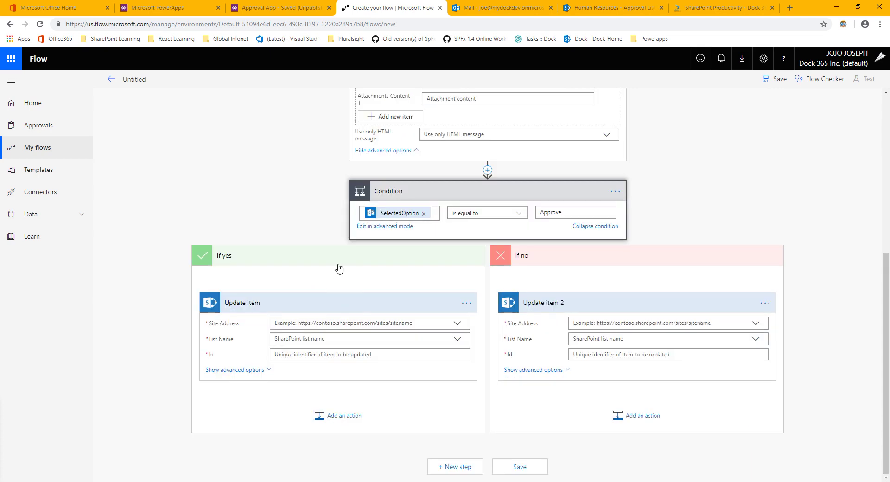
- Copy the HR site's URL, up to and including "/HR", from the address of the SharePoint Approval List page
left_click(337, 323)
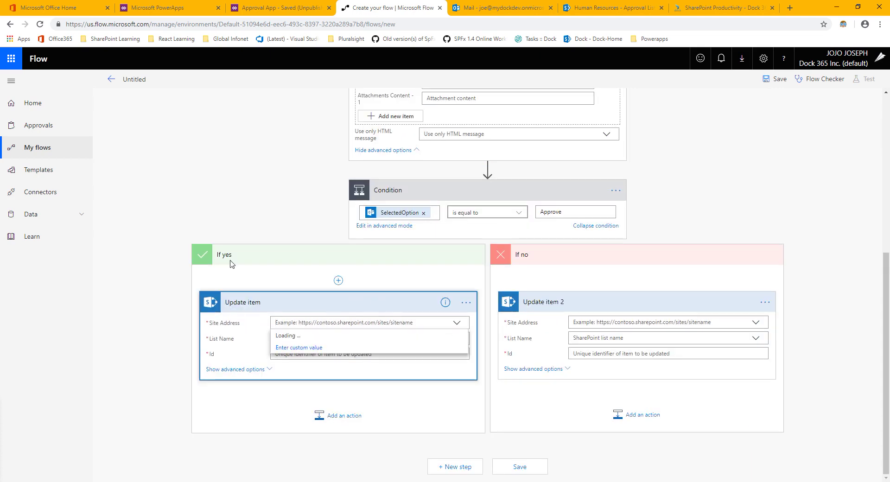
left_click(603, 7)
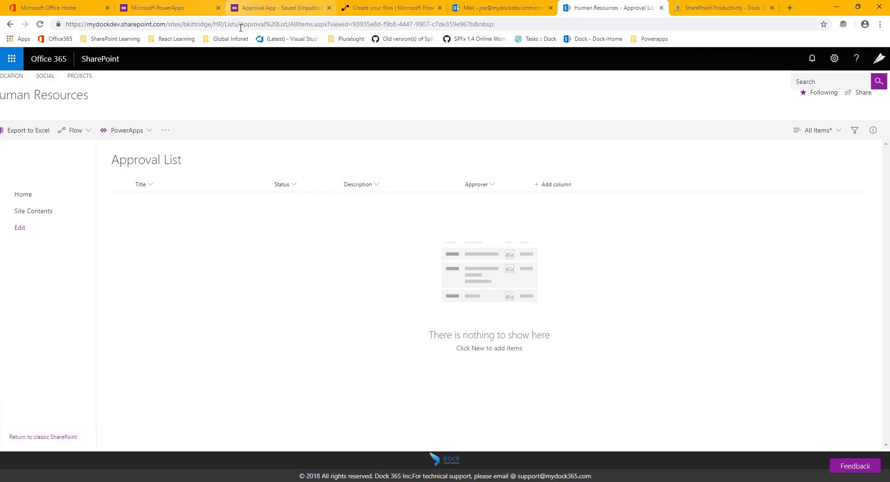
left_click_drag(222, 24, 13, 22)
key("ctrl+c")
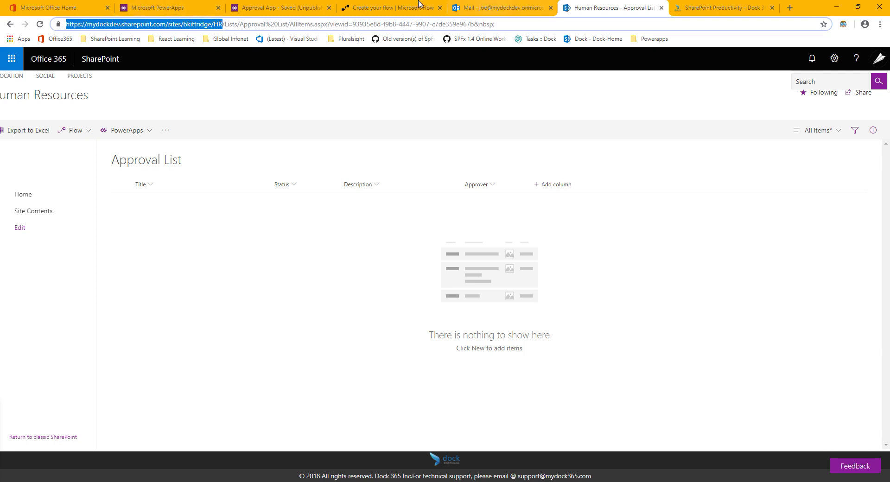
- Return to the flow and try to paste the HR site URL directly as the If yes Update item's Site Address
left_click(382, 8)
scroll(327, 394, "down", 2)
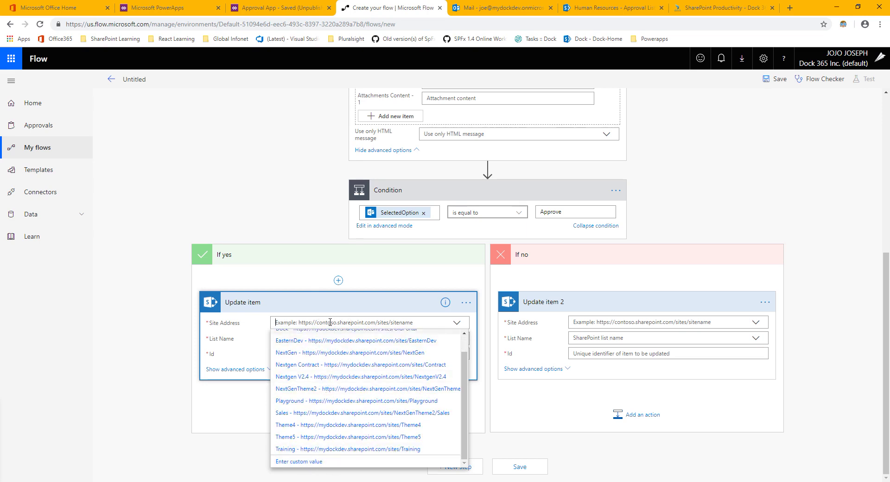
key("ctrl+v")
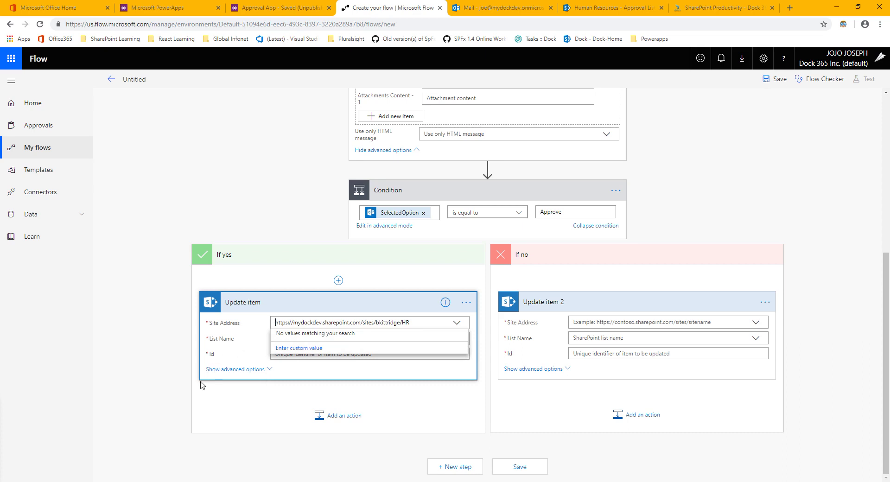
left_click(159, 377)
- Enter the copied HR site URL as a custom Site Address for the If yes Update item and set its List Name to Approval List
left_click(273, 320)
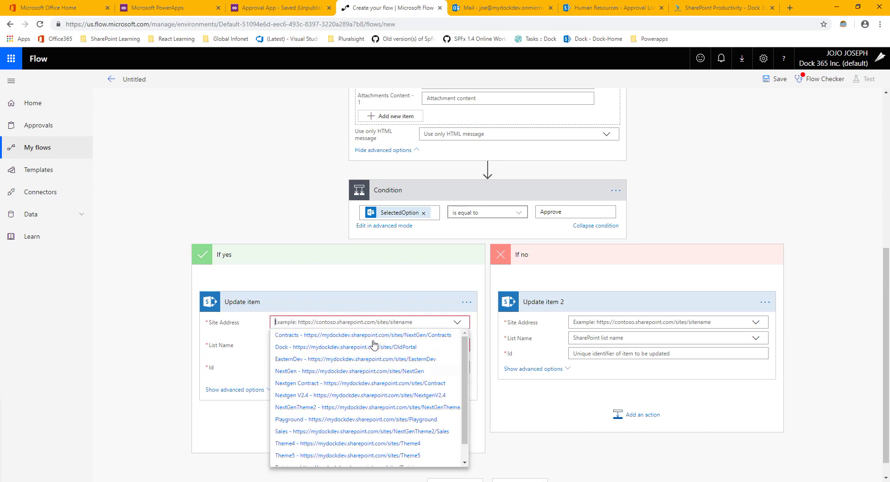
scroll(327, 366, "down", 2)
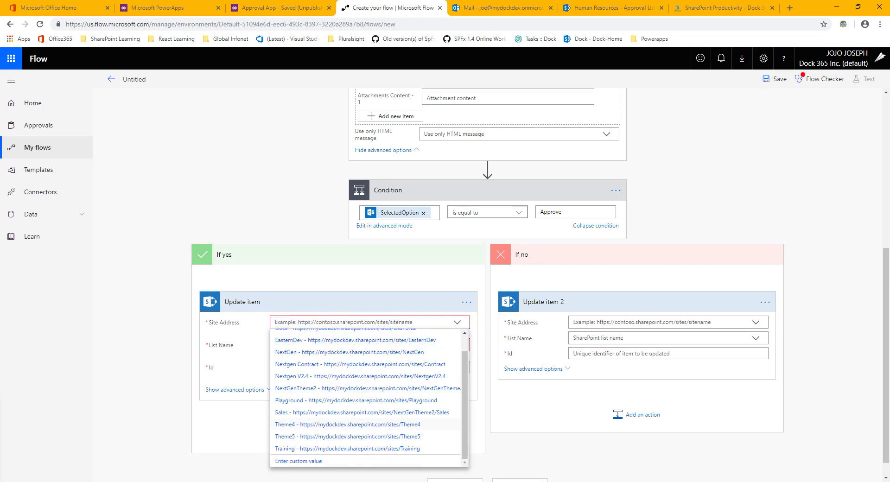
left_click(294, 461)
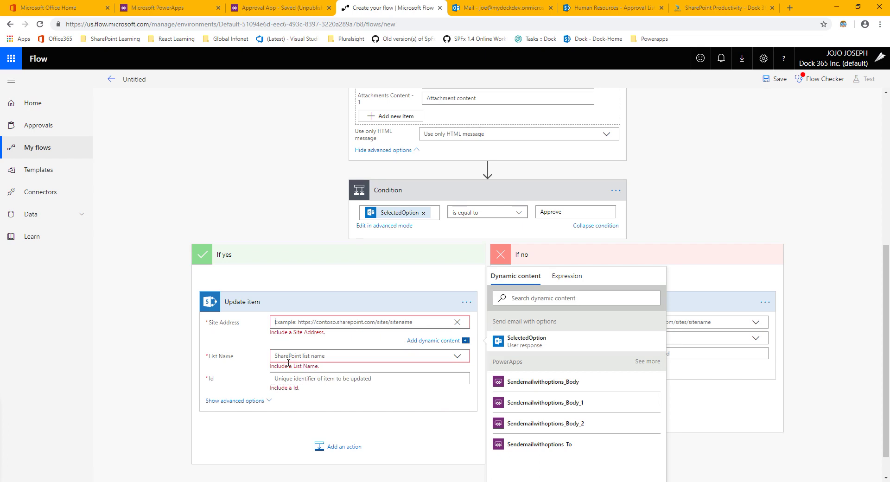
key("ctrl+v")
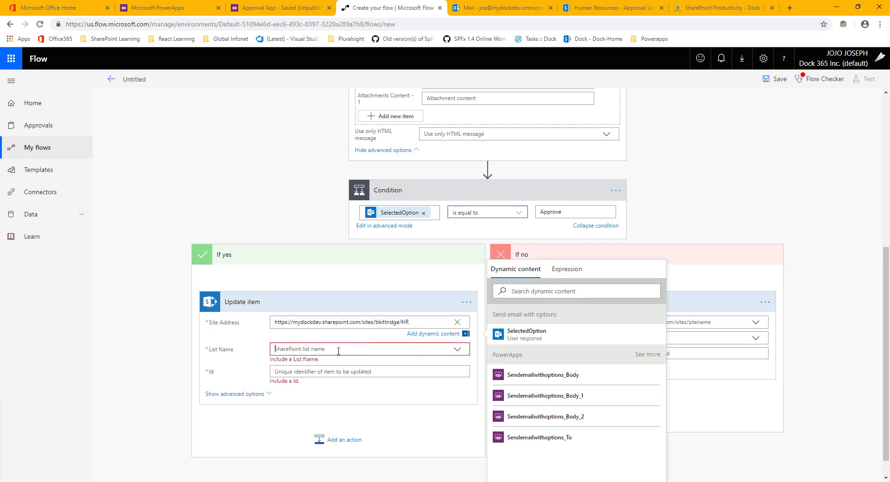
left_click(338, 350)
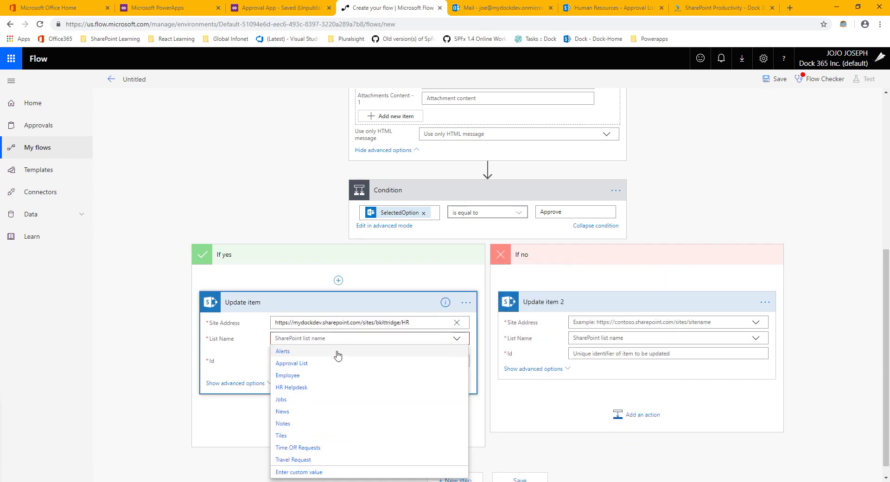
left_click(291, 363)
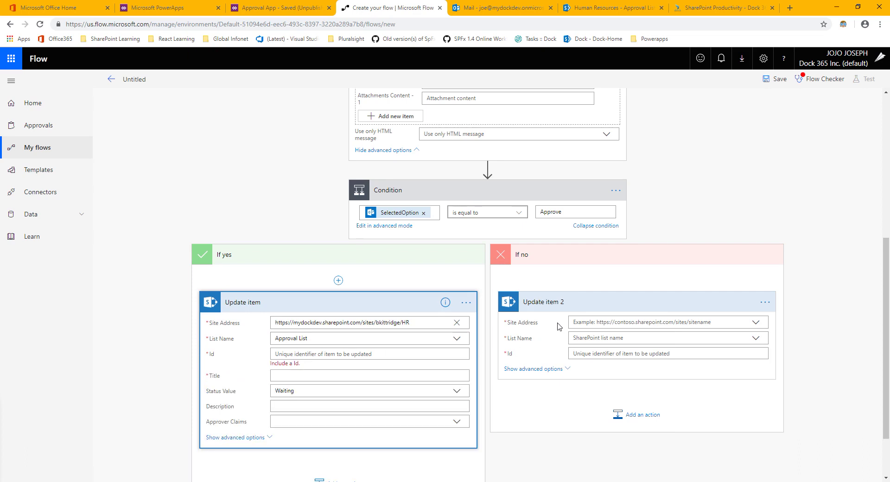
- Enter the copied HR site URL as a custom Site Address for the If no Update item 2 and set its List Name to Approval List
left_click(686, 321)
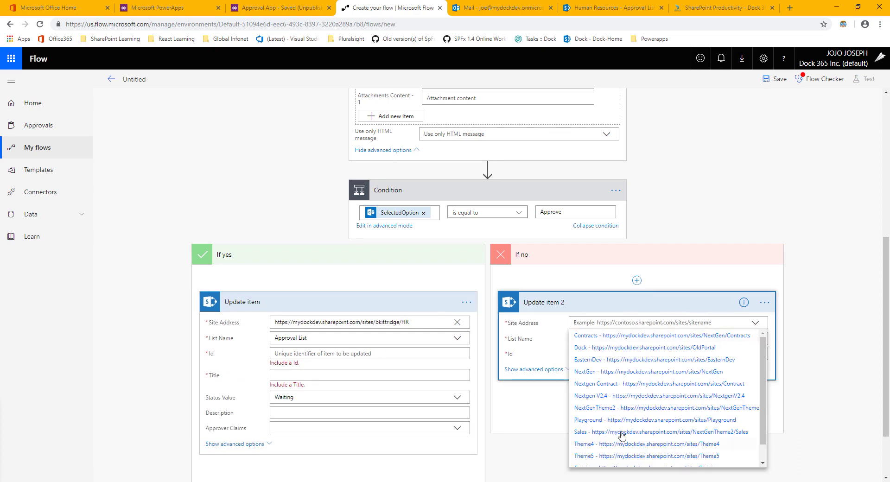
scroll(623, 445, "down", 3)
left_click(616, 461)
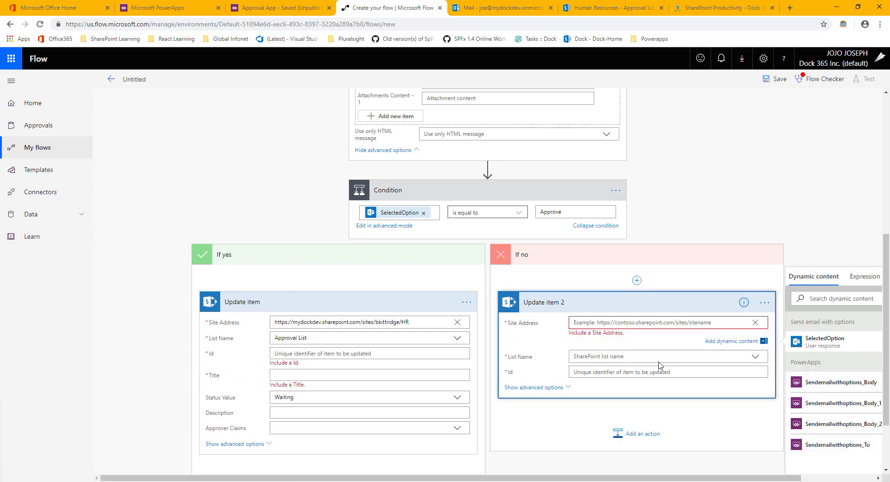
key("ctrl+v")
left_click(614, 351)
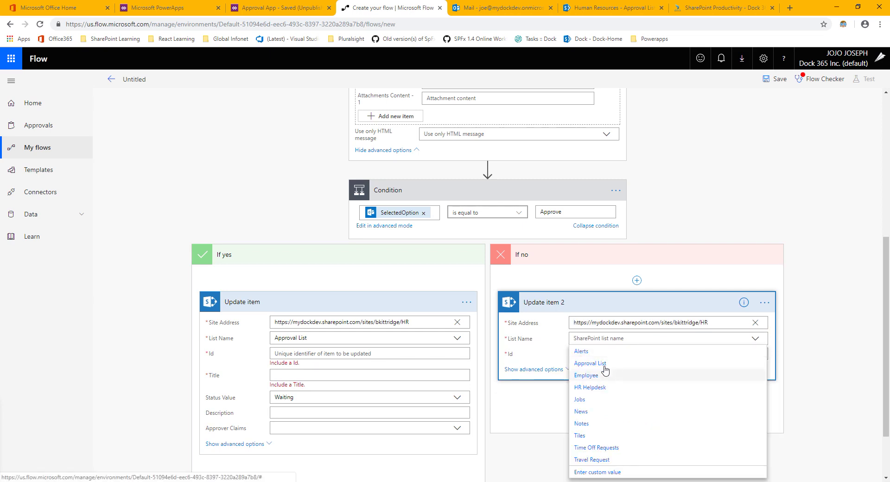
left_click(604, 363)
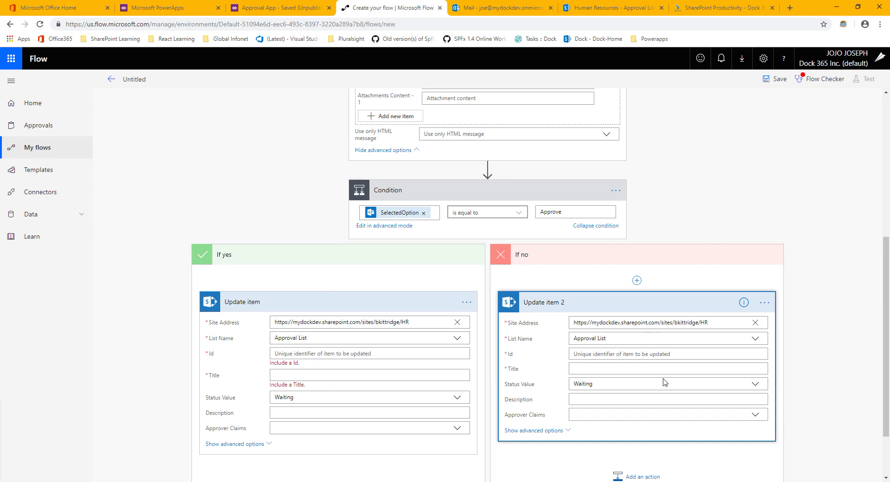
- Set the Status Value to Approved in the If yes update and to Denied in the If no update
scroll(357, 230, "down", 3)
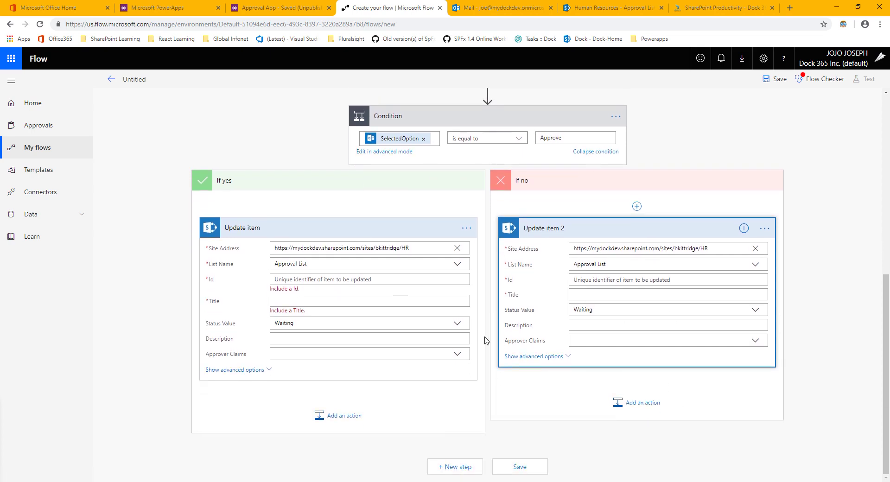
left_click(456, 323)
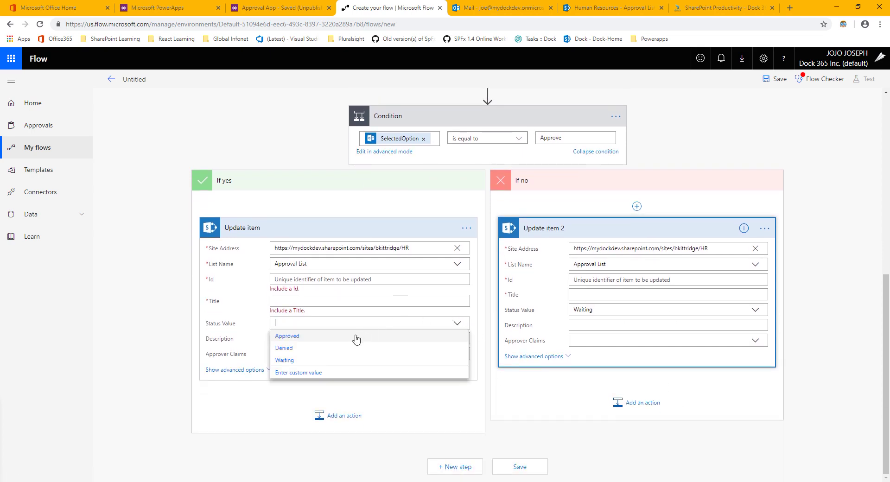
left_click(291, 338)
left_click(651, 310)
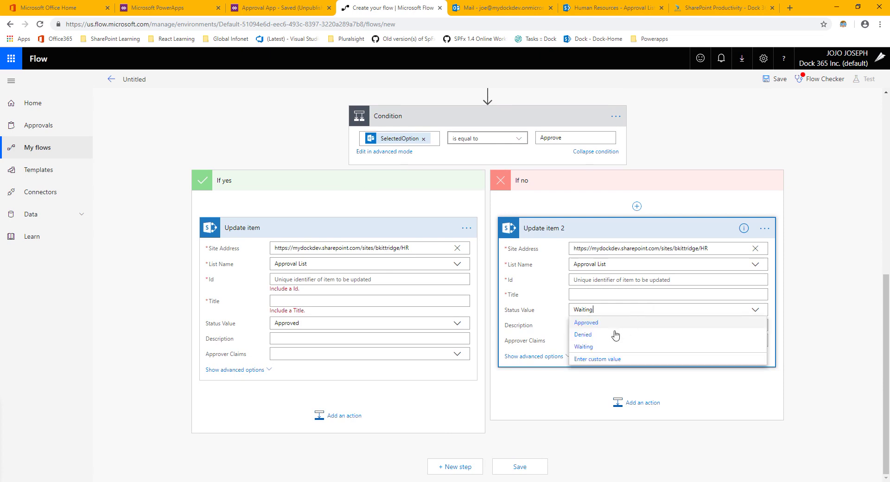
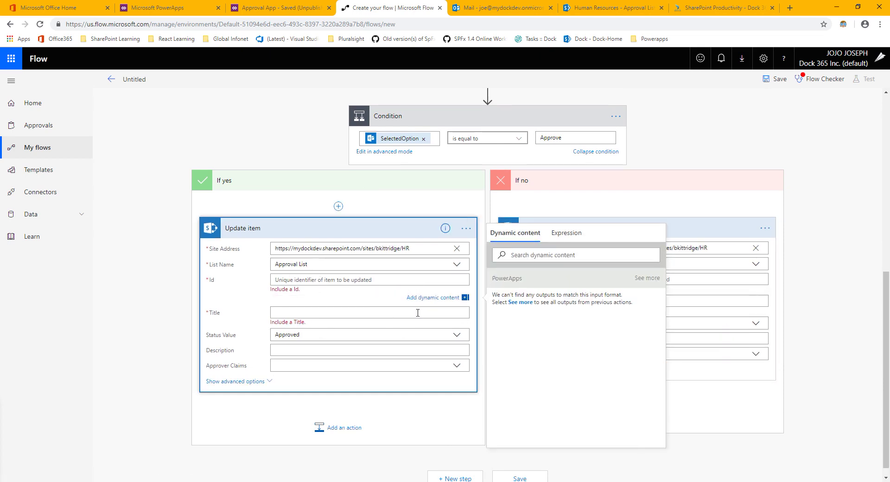
- Fill the Id of the If yes Update item with the "Ask in PowerApps" dynamic content
scroll(469, 355, "down", 8)
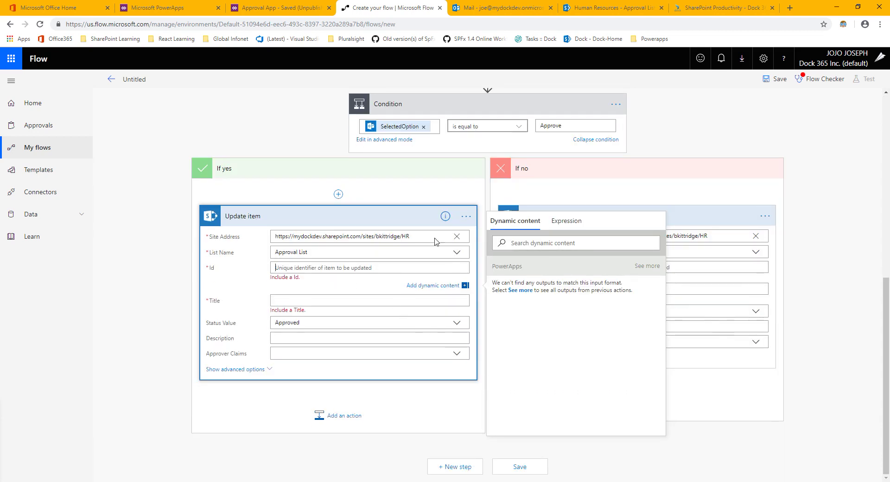
left_click(649, 266)
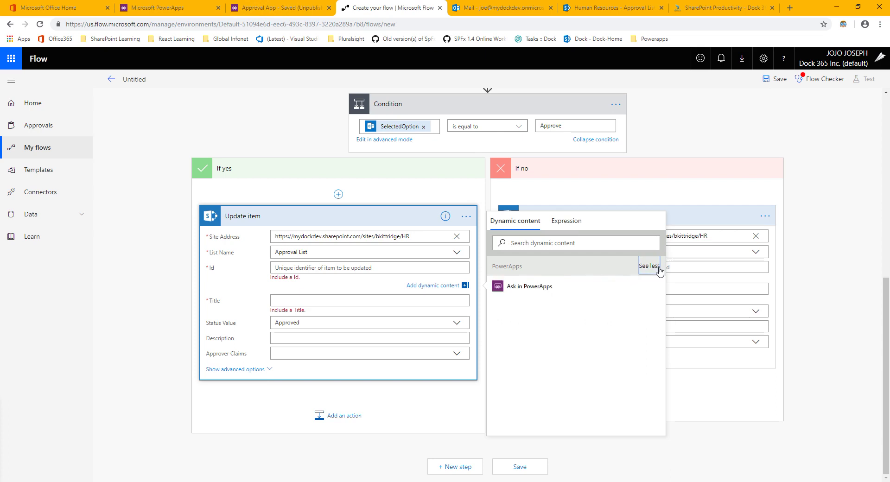
left_click(560, 290)
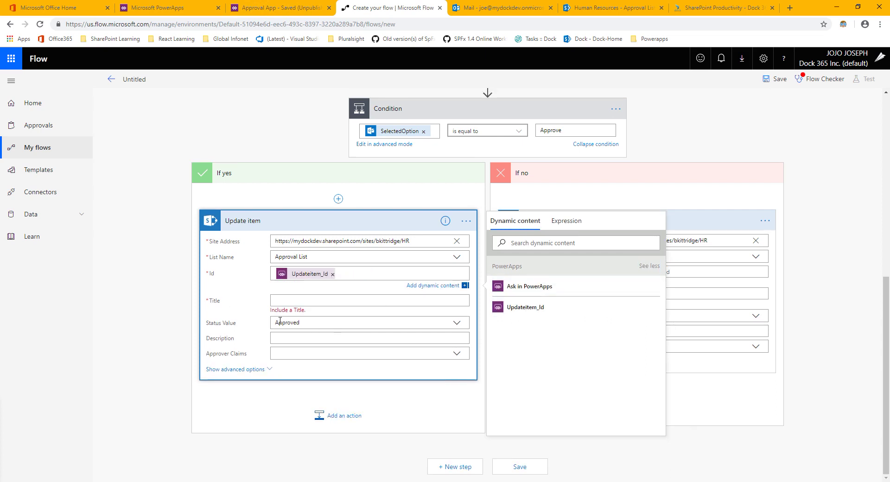
- Fill the Title of the If yes Update item with the Sendemailwithoptions_Body_1 dynamic content
left_click(327, 303)
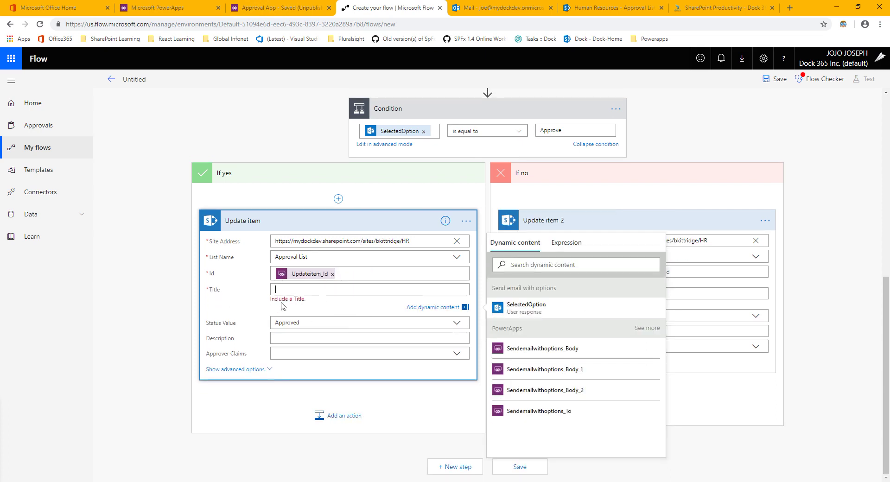
scroll(514, 193, "up", 8)
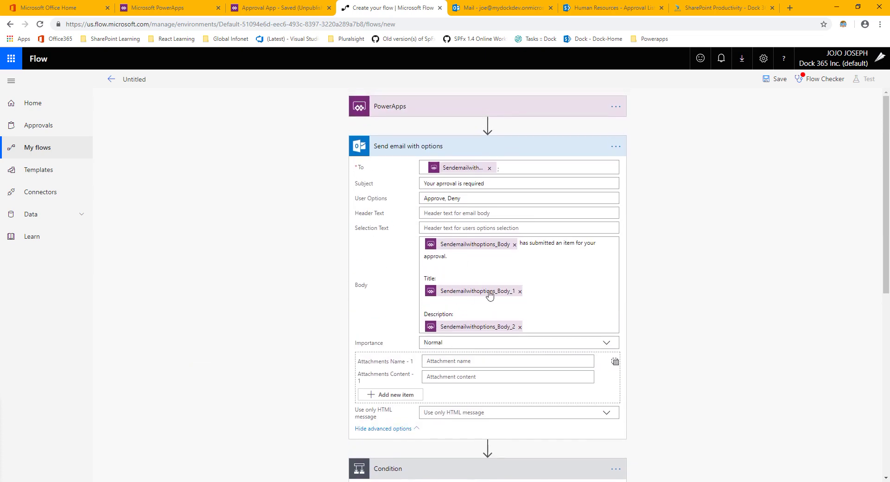
scroll(417, 259, "down", 8)
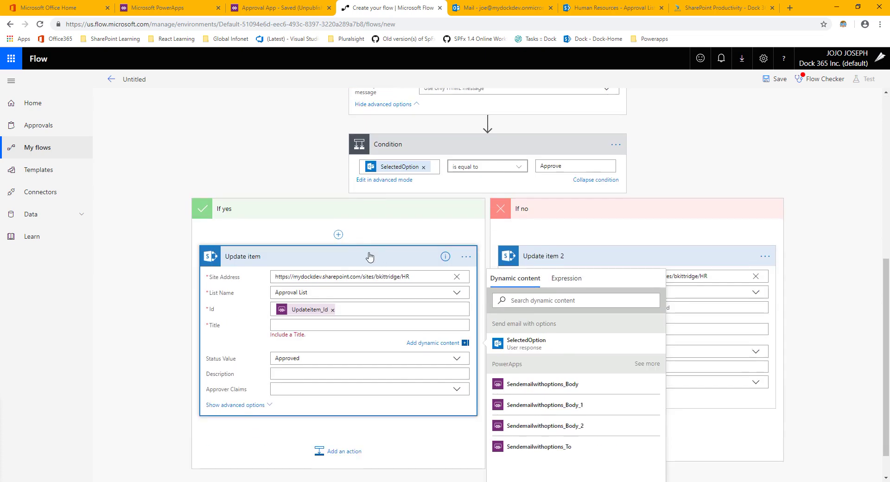
scroll(474, 293, "up", 8)
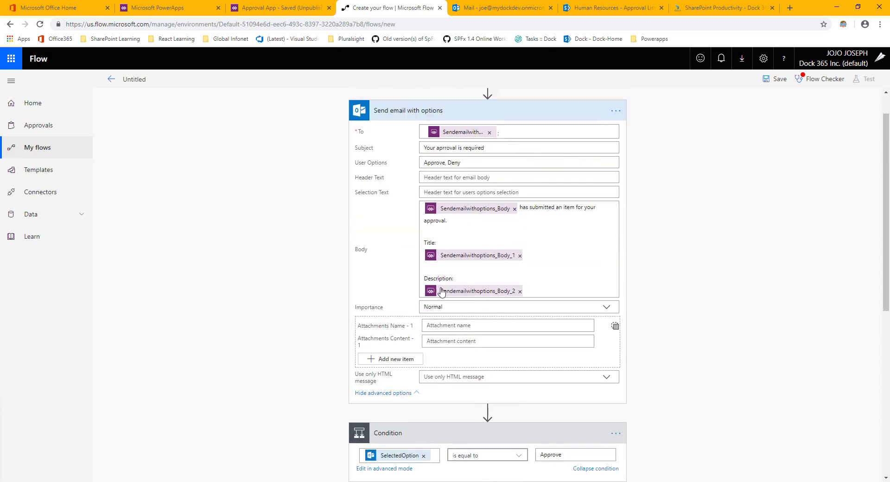
scroll(523, 203, "down", 8)
left_click(570, 376)
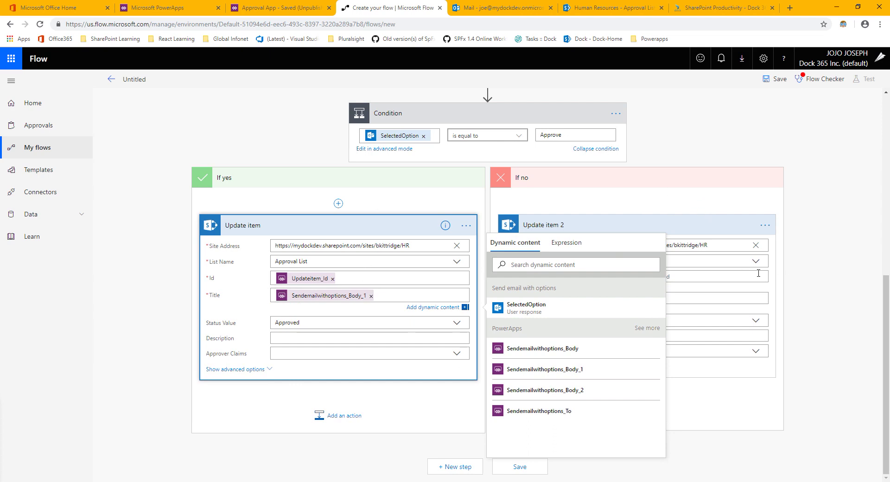
- In the If no Update item 2, fill the Id with Updateitem_Id and the Title with Sendemailwithoptions_Body_1
left_click(694, 292)
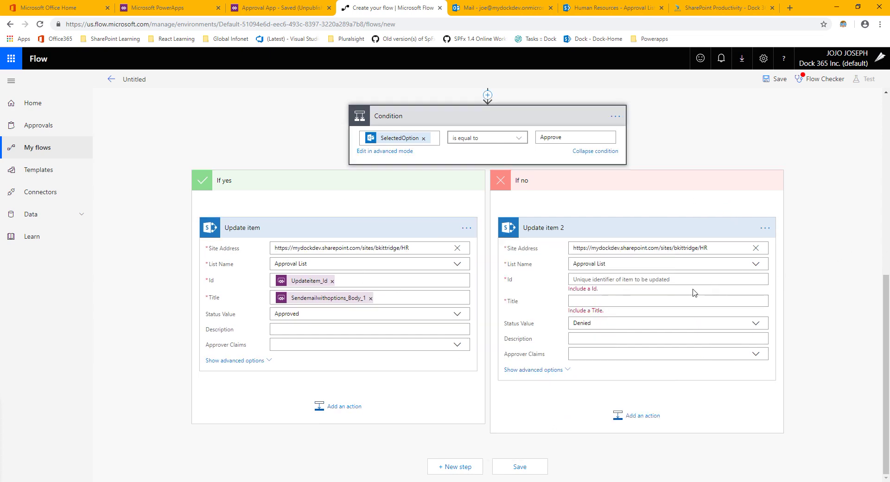
left_click(620, 279)
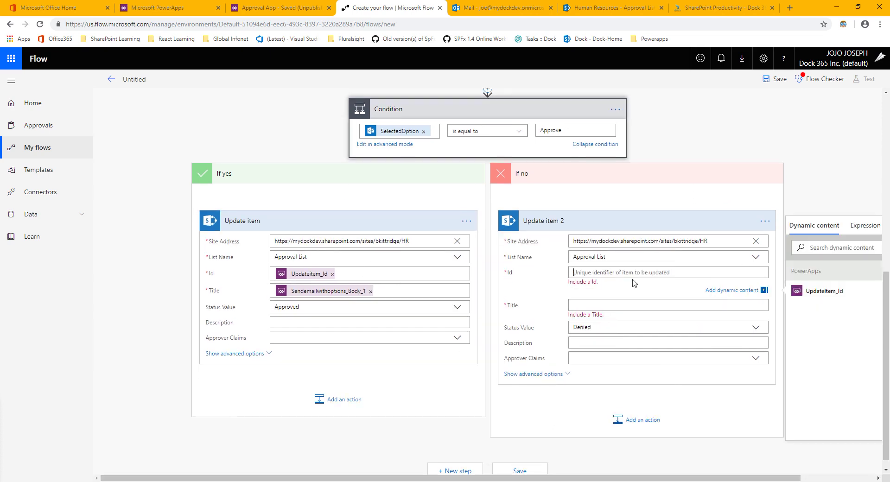
left_click(823, 293)
left_click(624, 307)
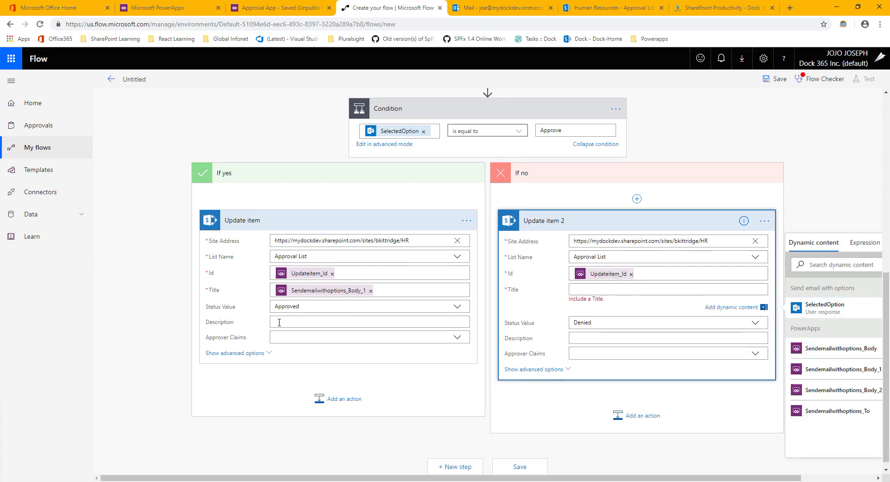
left_click(830, 370)
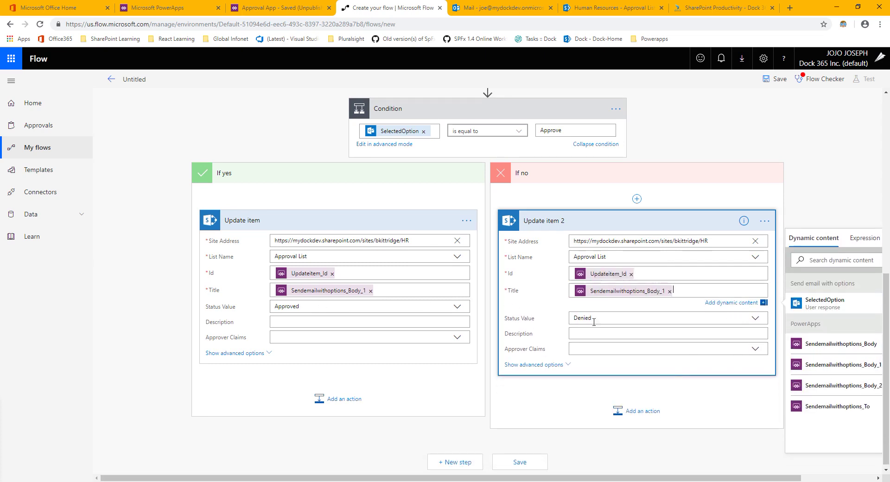
- Review the email body's dynamic content, the condition and the field values of both Update item actions
scroll(464, 169, "up", 6)
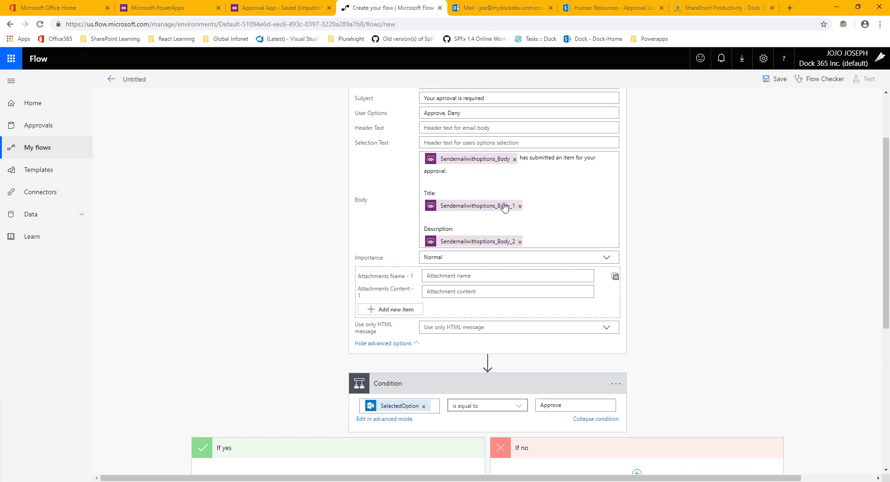
scroll(534, 203, "down", 6)
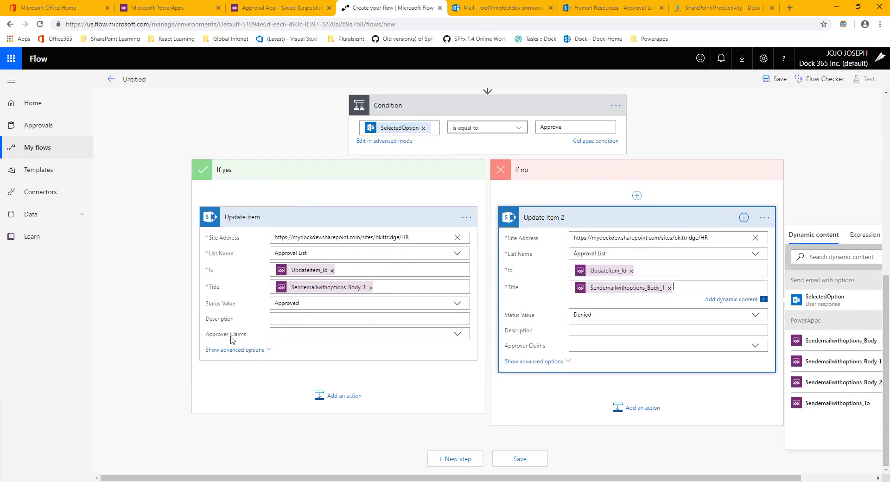
scroll(721, 250, "up", 3)
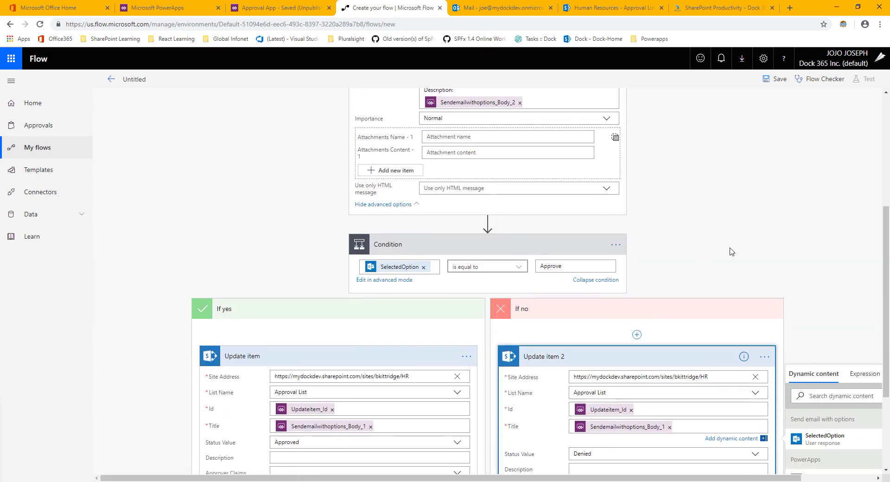
scroll(325, 327, "down", 3)
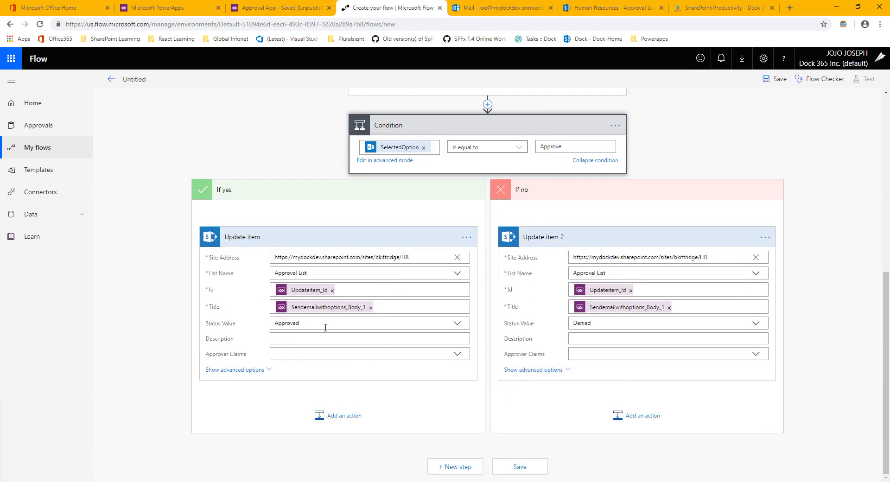
left_click(227, 370)
left_click(223, 388)
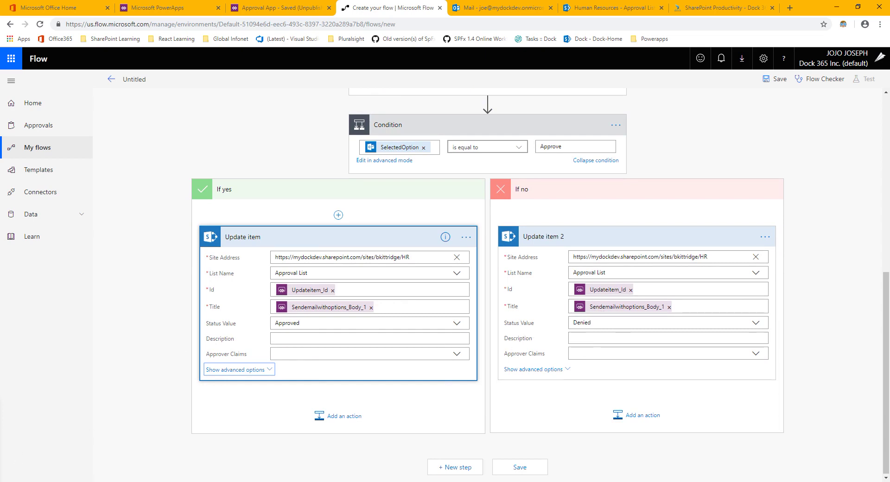
scroll(570, 318, "up", 7)
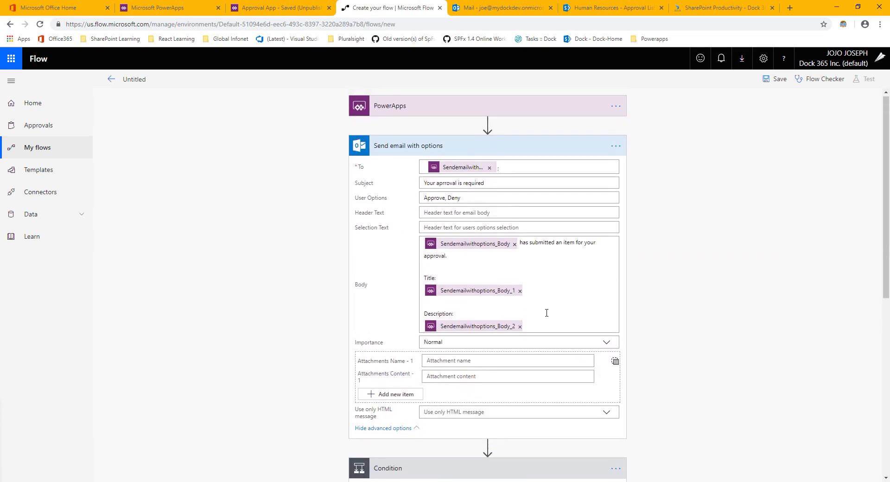
scroll(537, 367, "down", 7)
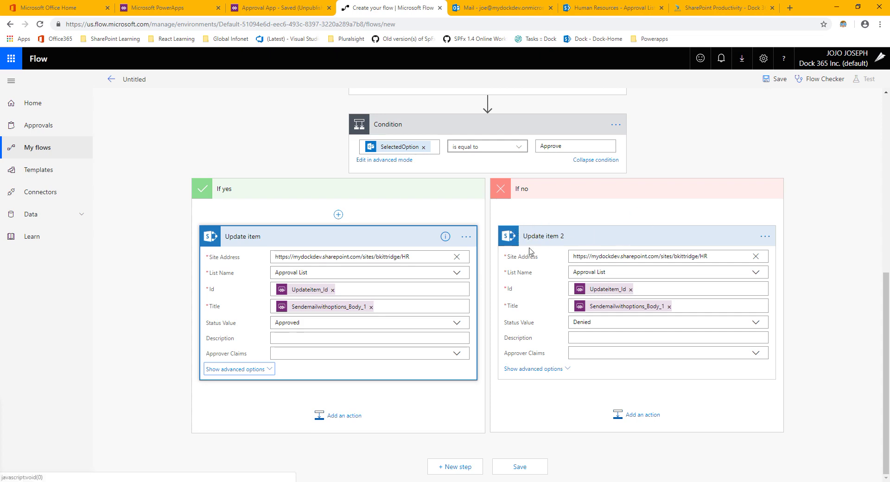
scroll(529, 260, "up", 1)
scroll(529, 260, "up", 7)
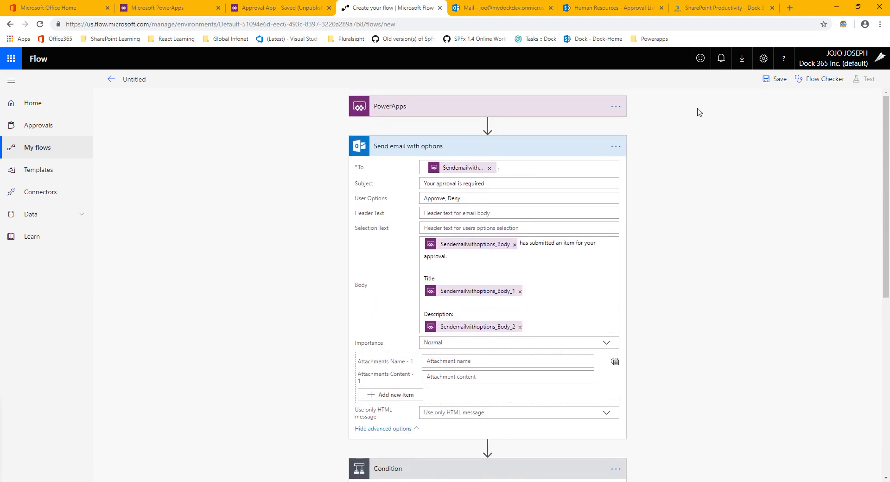
scroll(604, 185, "down", 2)
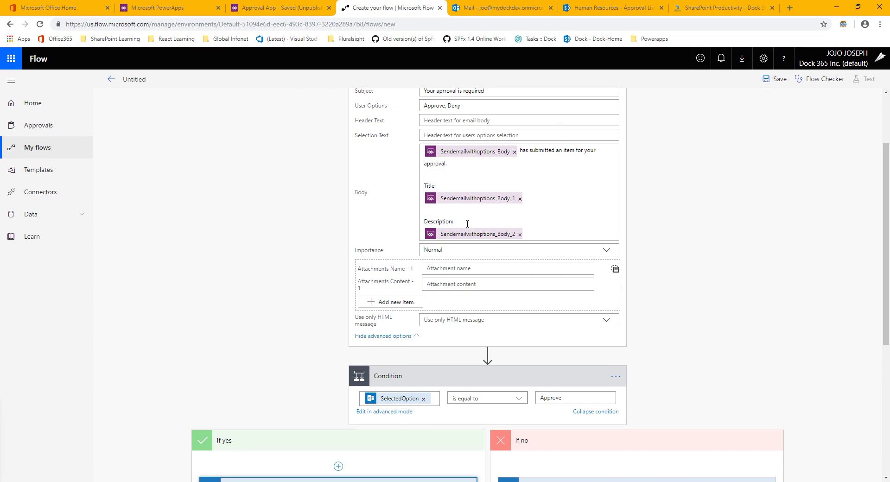
scroll(469, 260, "down", 5)
- Name the flow "Approval Item Flow" and save it
scroll(418, 336, "up", 7)
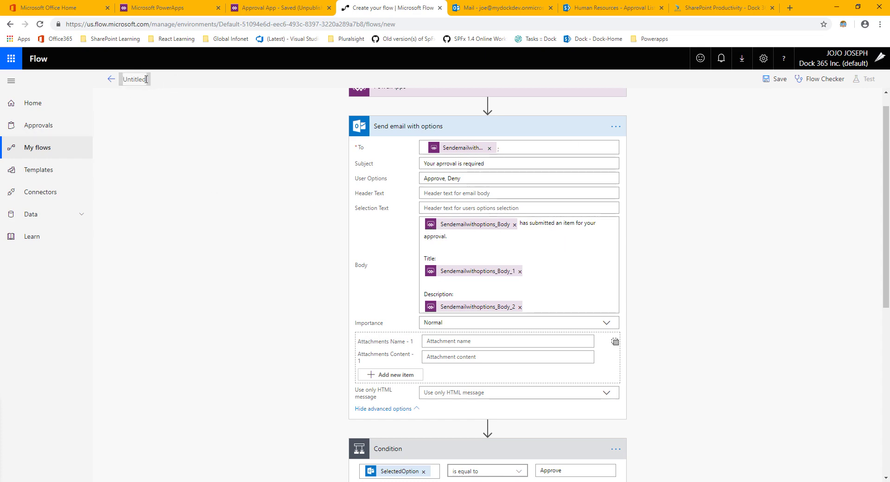
type("Approval Item Flow")
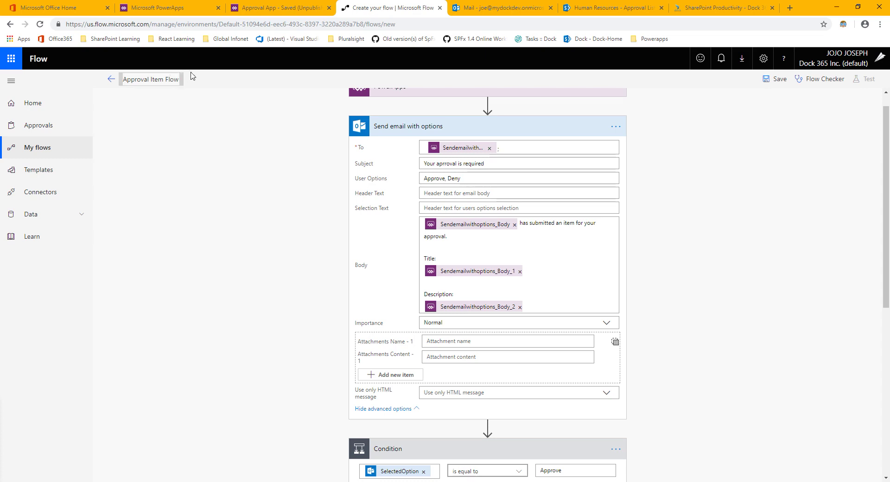
left_click(768, 80)
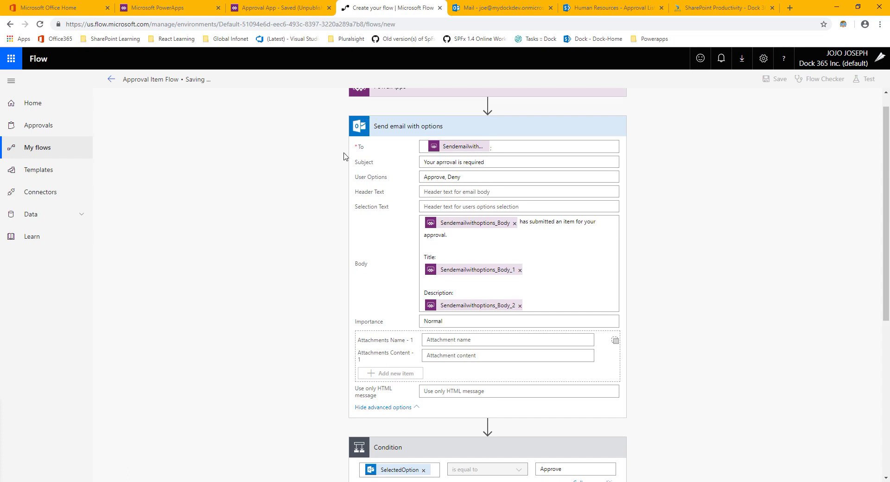
scroll(290, 200, "down", 7)
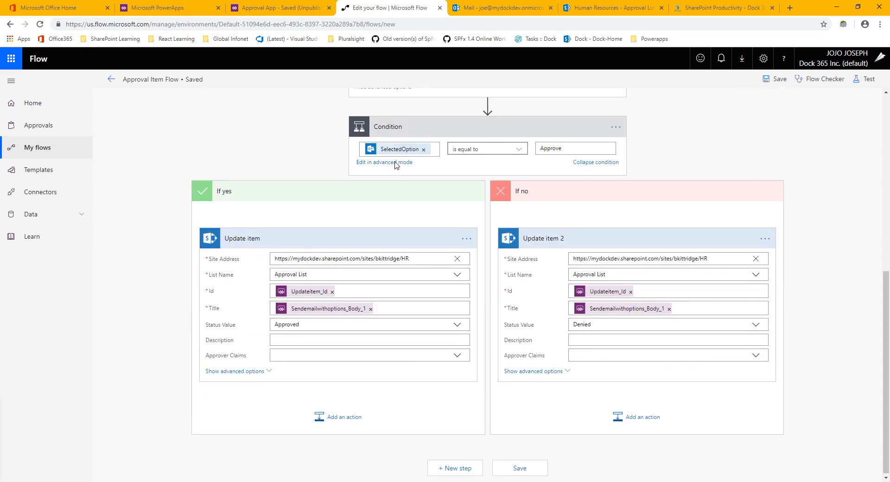
scroll(395, 166, "up", 6)
- Switch to the Approval App in PowerApps and add Approval Item Flow to Screen1
left_click(280, 8)
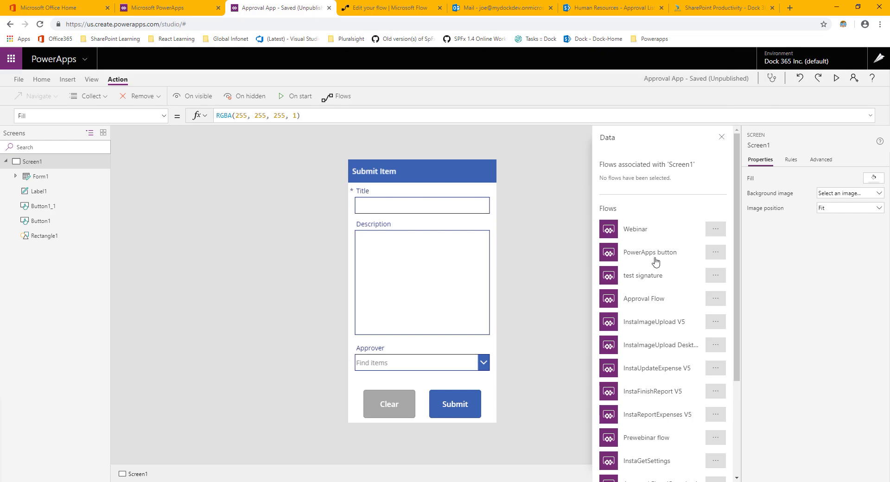
scroll(663, 255, "down", 3)
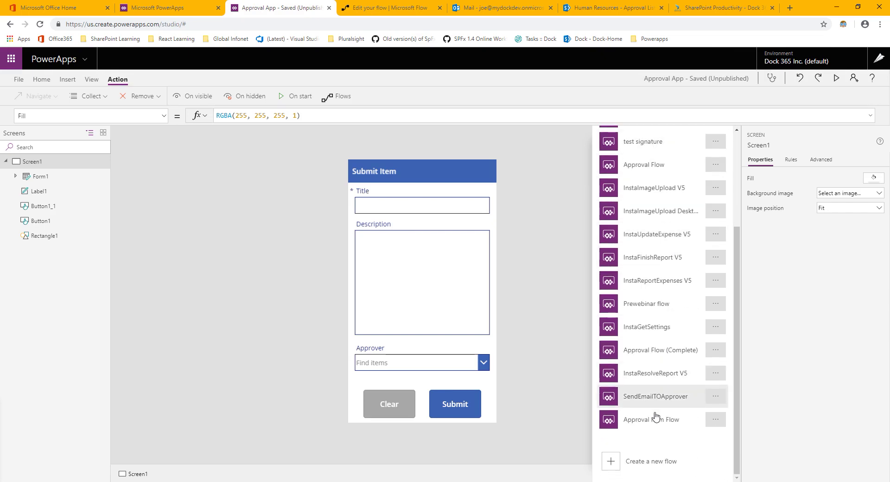
scroll(644, 305, "up", 3)
scroll(635, 408, "down", 3)
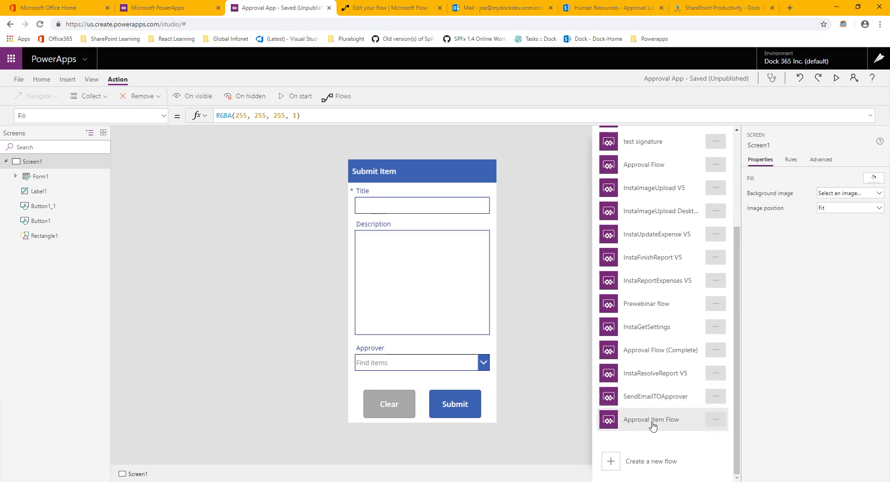
left_click(645, 423)
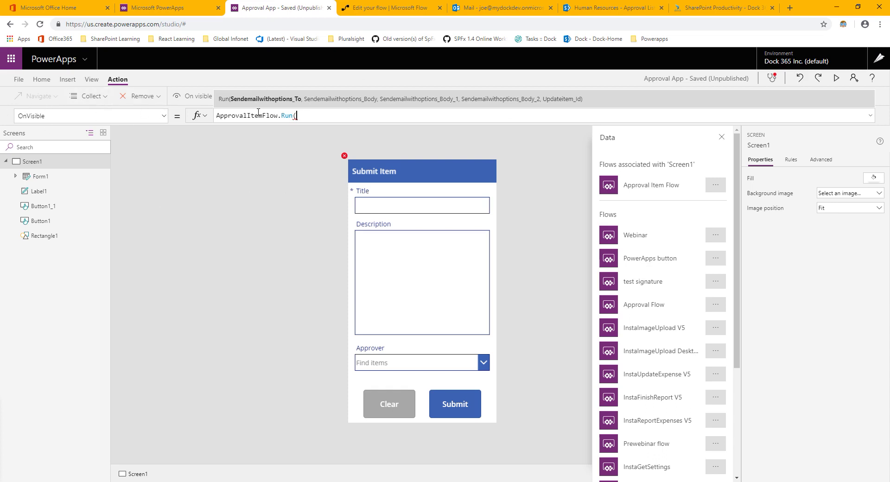
- Close the list of flows and undo the change to Screen1's OnVisible formula
left_click(722, 137)
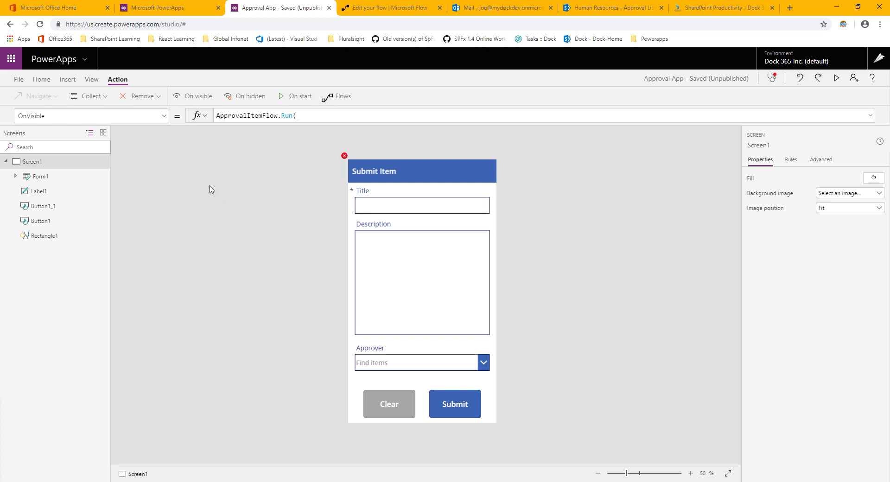
key("ctrl+z")
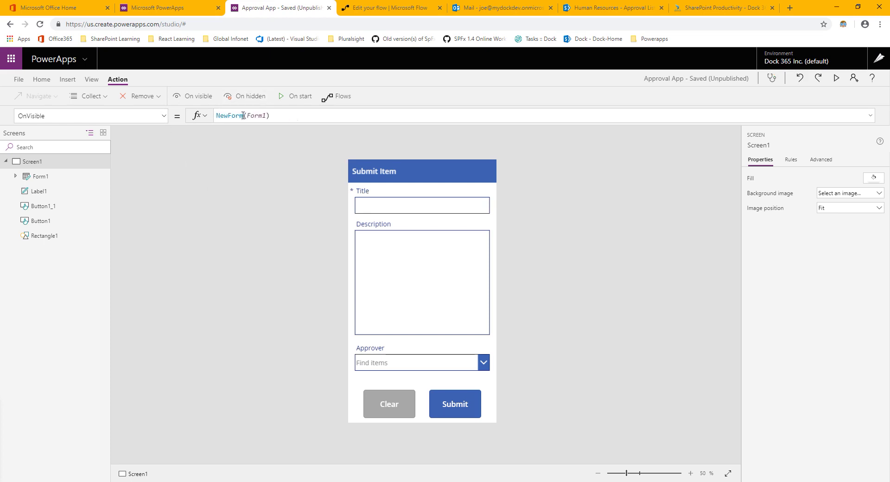
- Check the flows associated with Screen1 and the app's data sources for Approval Item Flow
left_click(335, 96)
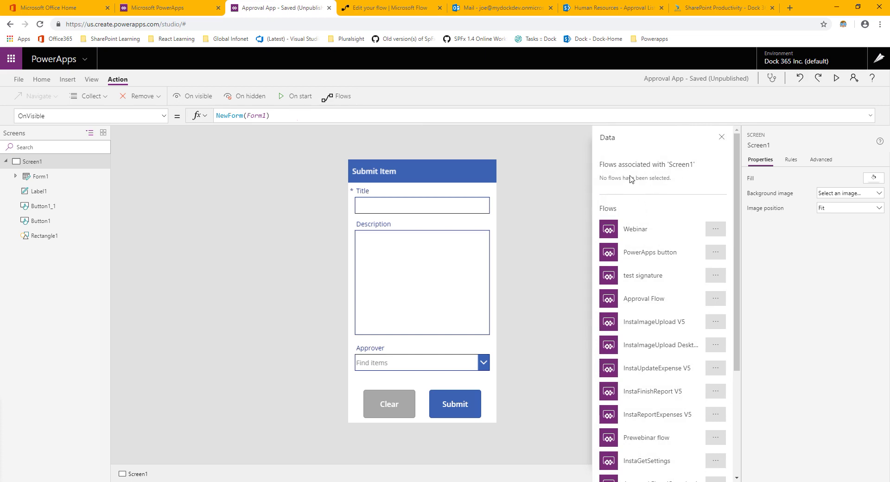
left_click(721, 137)
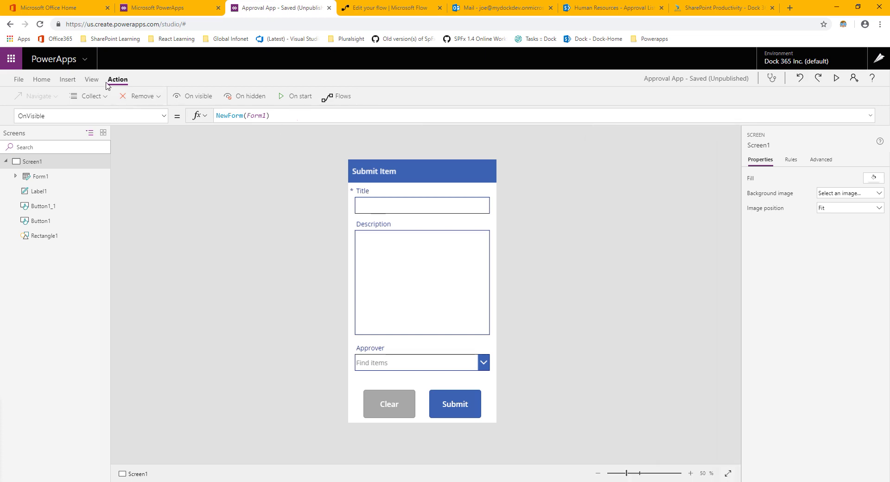
left_click(92, 79)
left_click(37, 96)
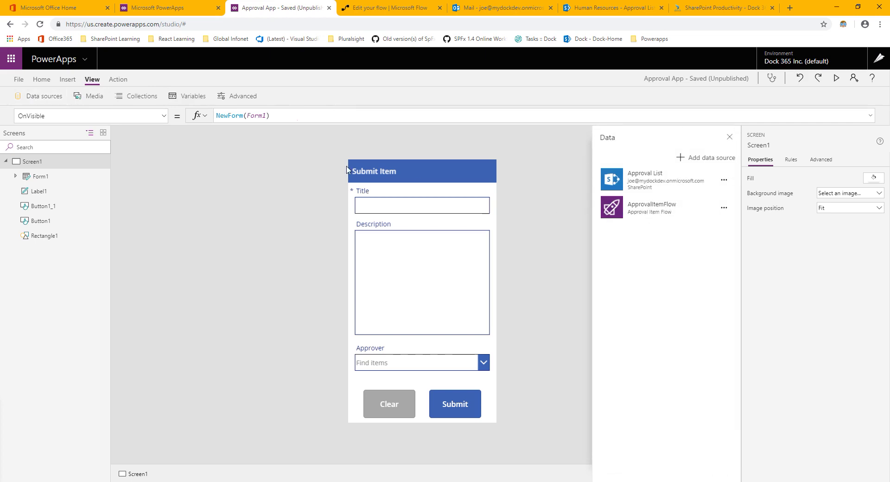
left_click(728, 138)
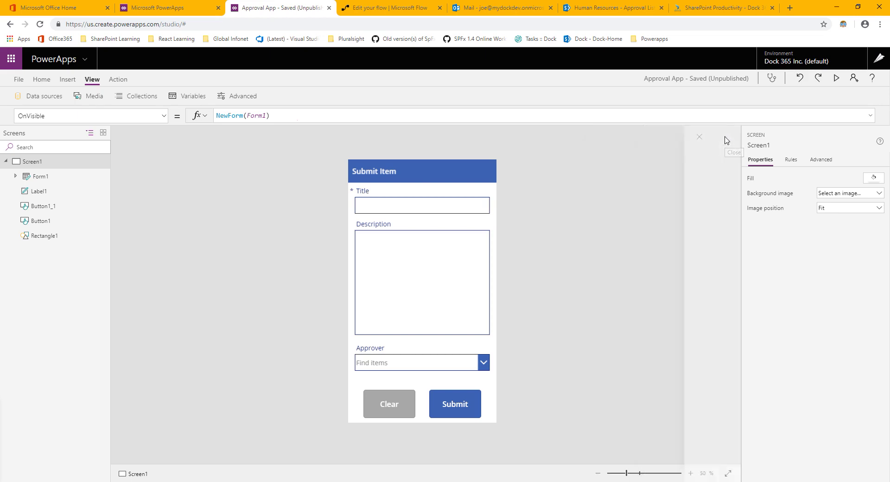
left_click(117, 80)
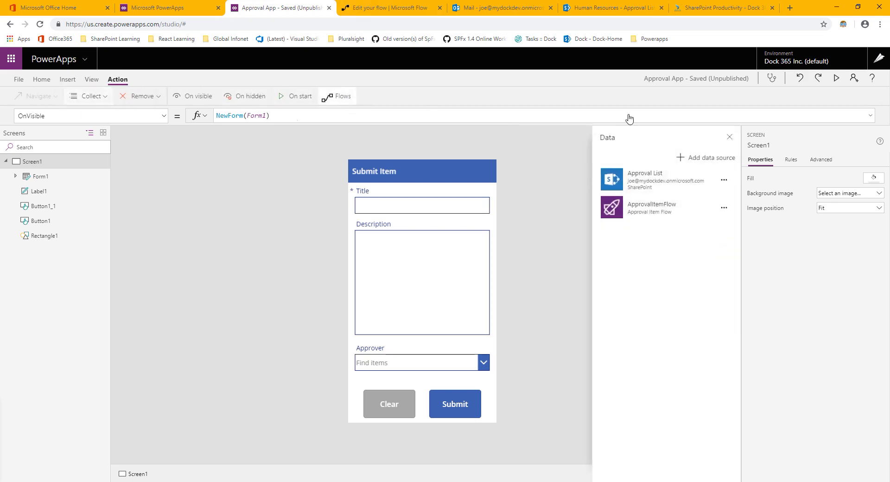
scroll(672, 334, "down", 4)
scroll(671, 346, "up", 2)
scroll(671, 348, "up", 3)
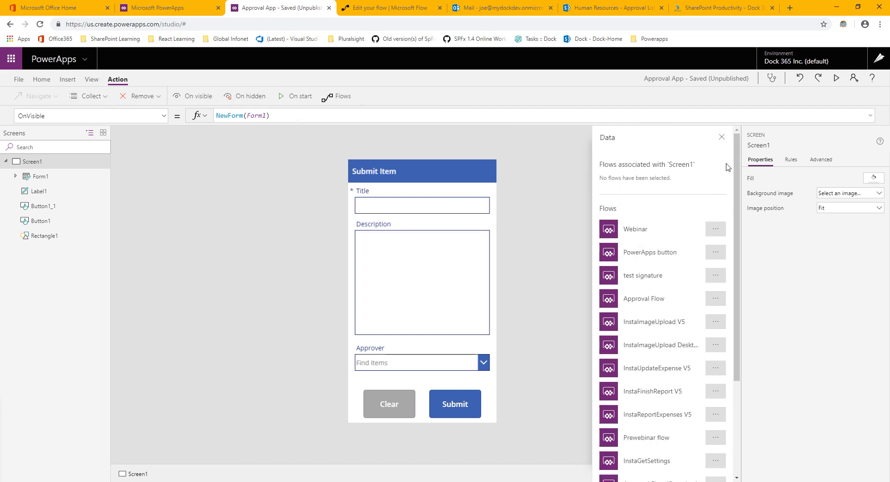
left_click(718, 145)
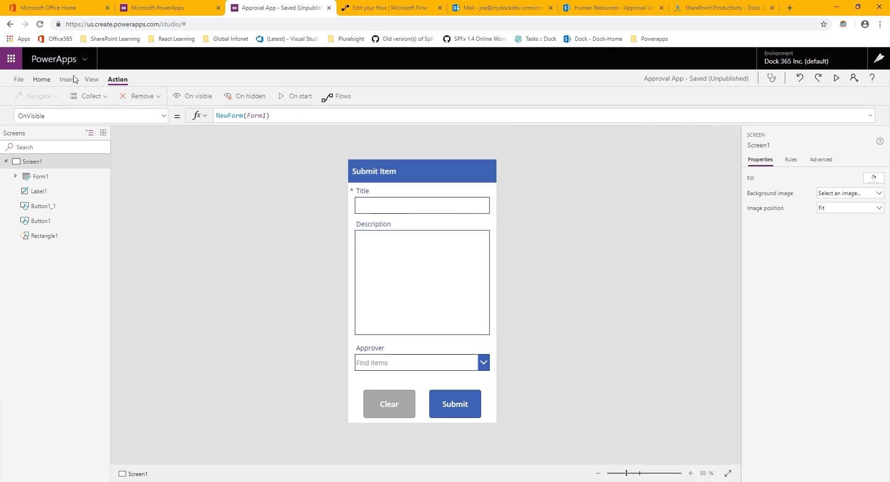
- Review the Approval App's data sources alongside the flow editor, and close the data source list
left_click(92, 79)
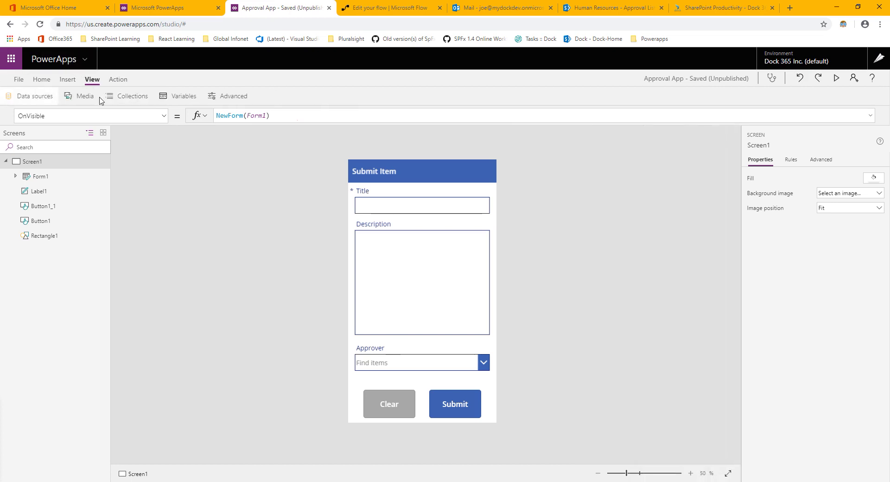
left_click(44, 97)
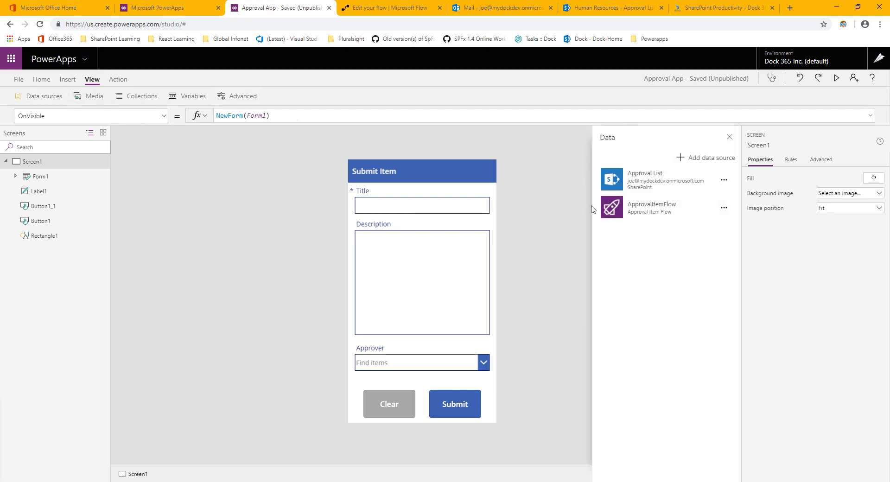
left_click(387, 8)
left_click(280, 7)
left_click(730, 138)
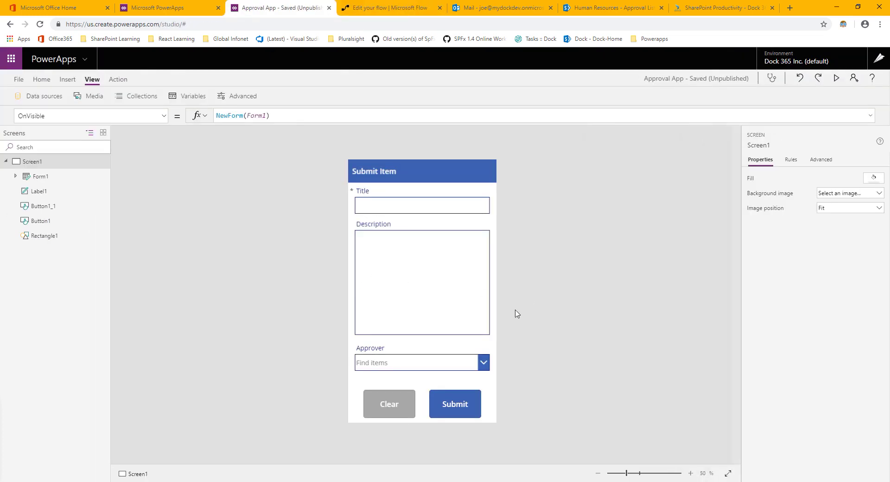
- Select the Submit button and append a semicolon after NewForm(Form1) in its OnSelect formula
left_click(458, 404)
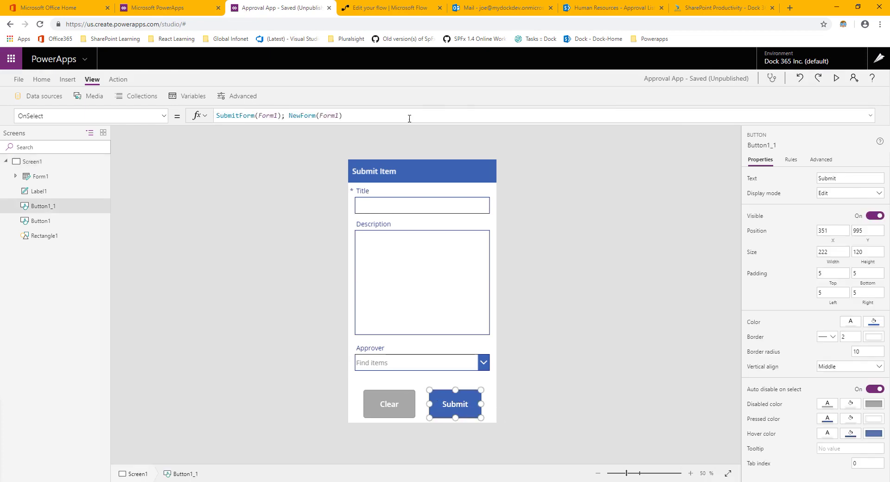
left_click(355, 117)
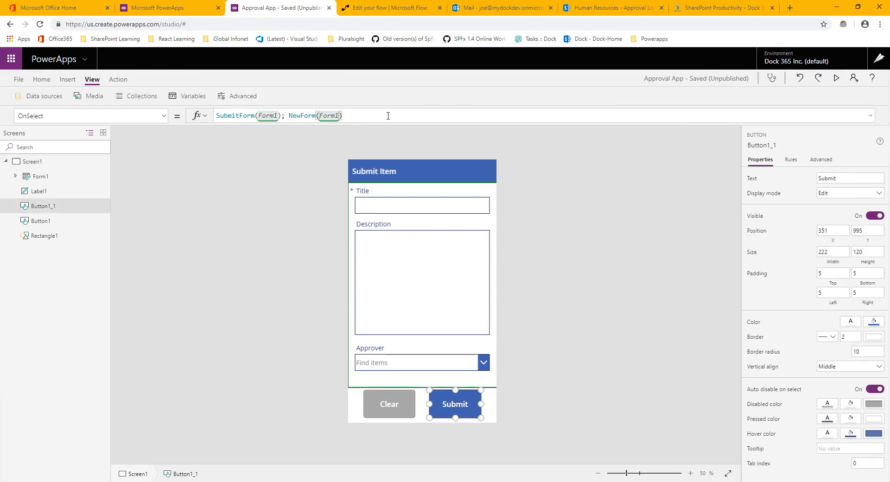
type(";")
- Review the condition and Update item actions in Approval Item Flow, and return to the Approval App
key("ctrl+Tab")
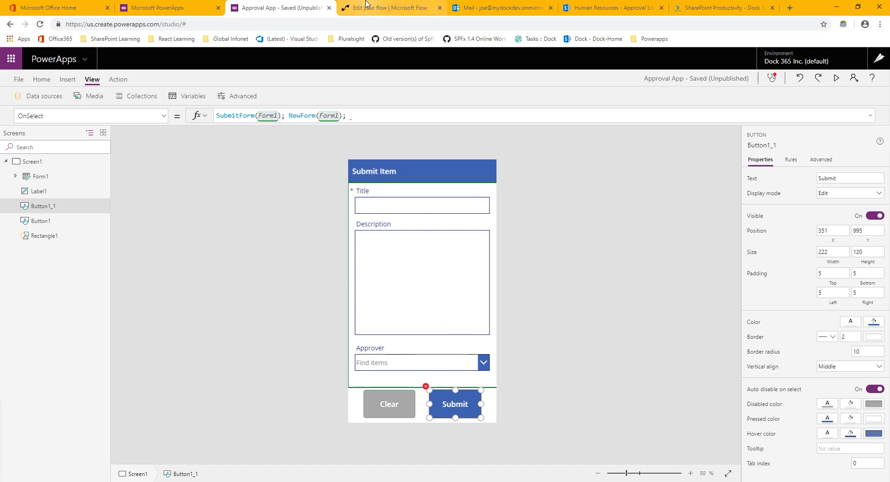
scroll(316, 288, "down", 7)
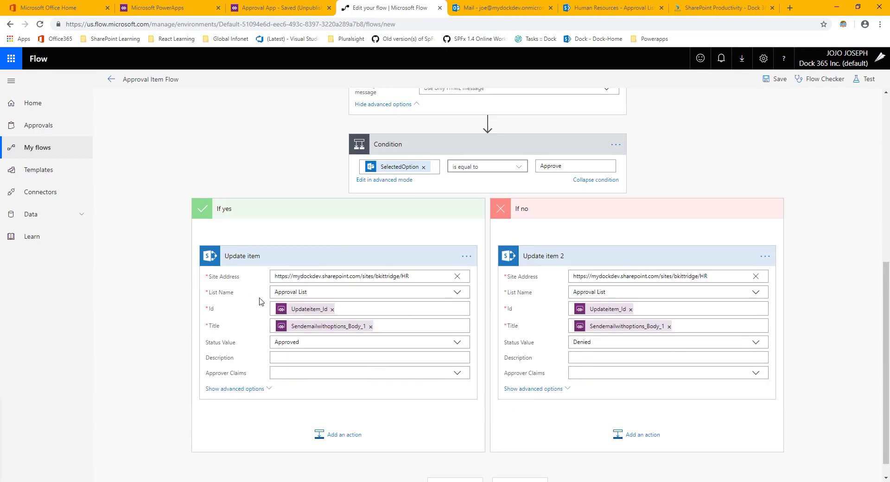
scroll(254, 286, "up", 7)
key("ctrl+shift+Tab")
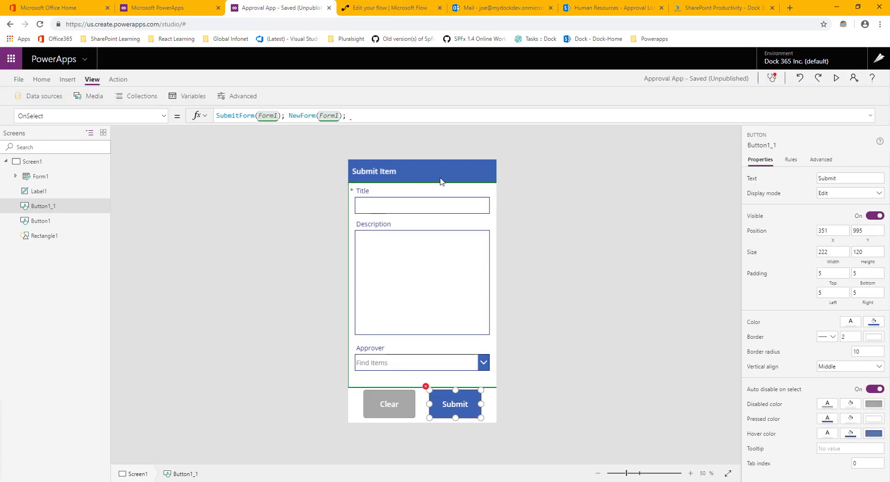
left_click(387, 8)
left_click(285, 5)
- Remove the trailing semicolon after NewForm(Form1) from the Submit button's OnSelect formula
left_click_drag(303, 117, 345, 116)
left_click(351, 115)
key("BackSpace")
- Insert the flow call ApprovalItemFlow.Run( ); between SubmitForm(Form1) and NewForm(Form1) in the Submit button's OnSelect formula
key("Left")
key("Left")
key("Left")
key("Left")
key("Left")
key("Left")
key("Left")
key("Left")
key("Left")
key("Left")
key("Left")
key("Left")
key("Left")
key("Left")
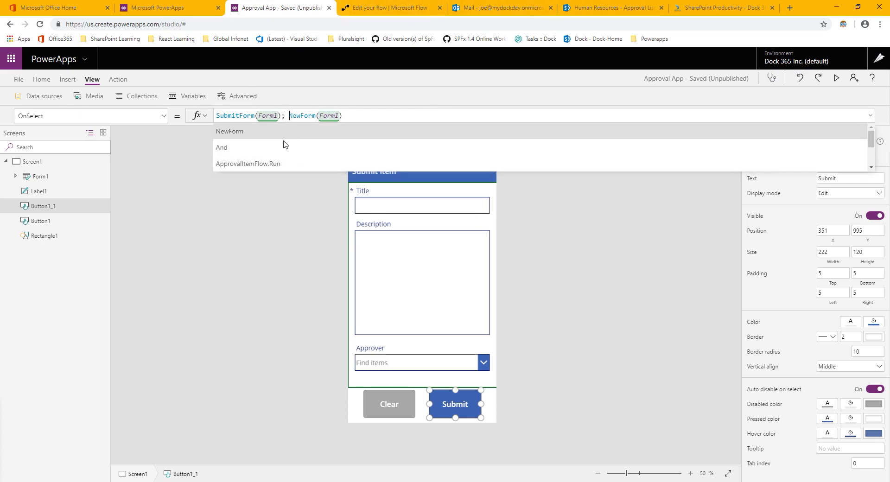
left_click(272, 164)
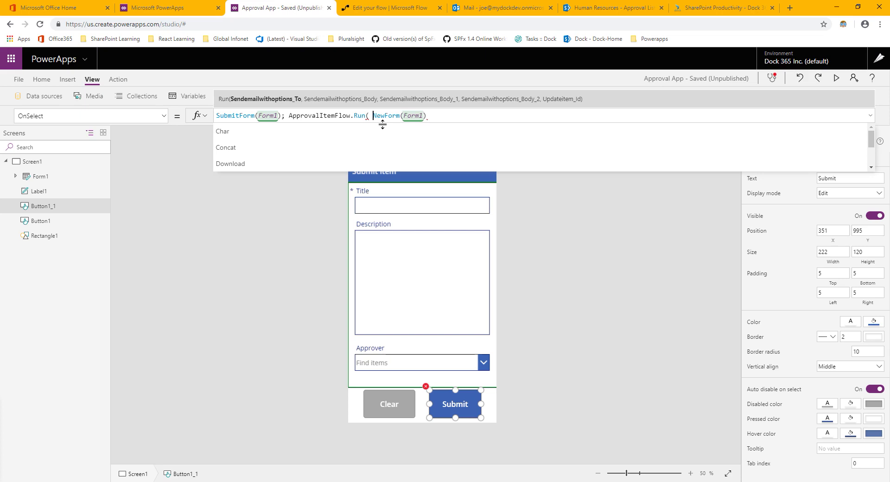
type(");")
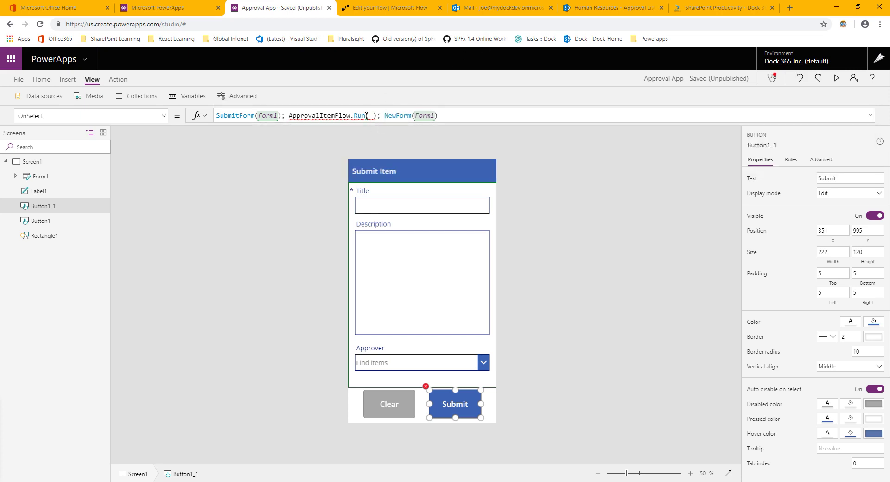